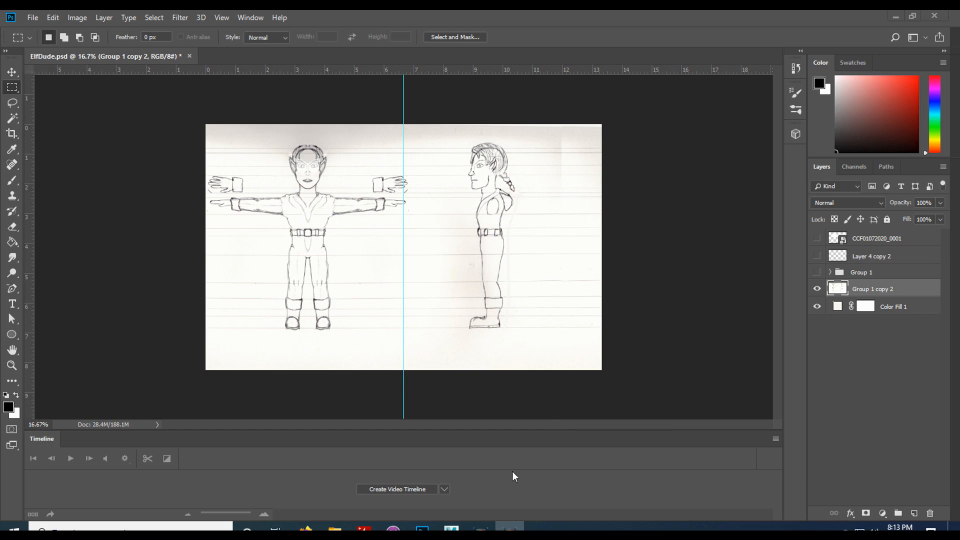
# Step: Switch to Maya and narrow the Channel Box and Outliner to enlarge the perspective viewport
pyautogui.moveTo(451, 526)
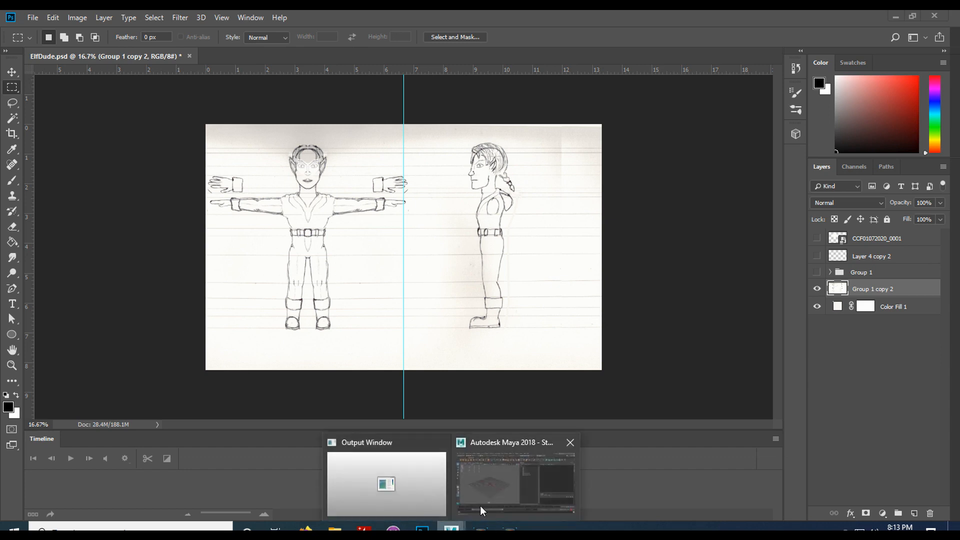
pyautogui.click(496, 483)
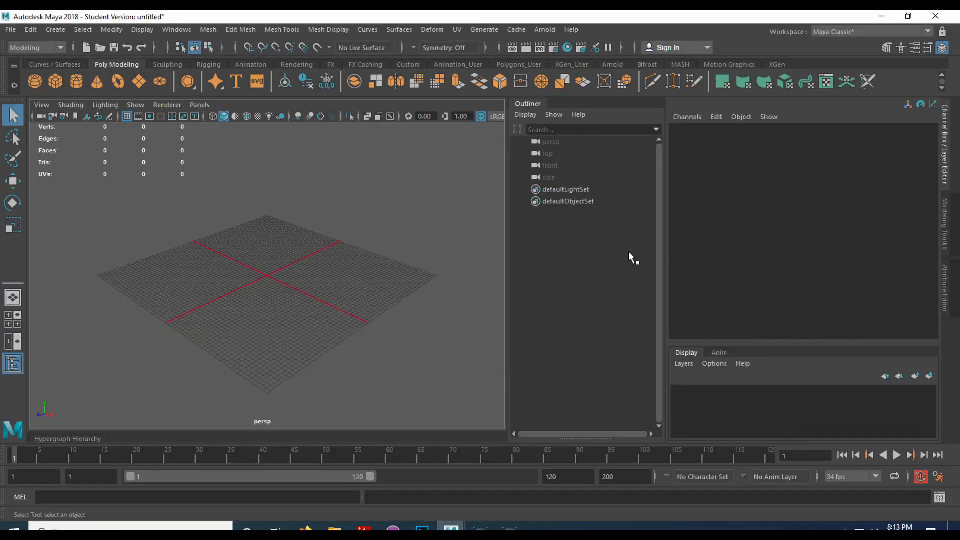
pyautogui.moveTo(664, 260); pyautogui.dragTo(782, 260)
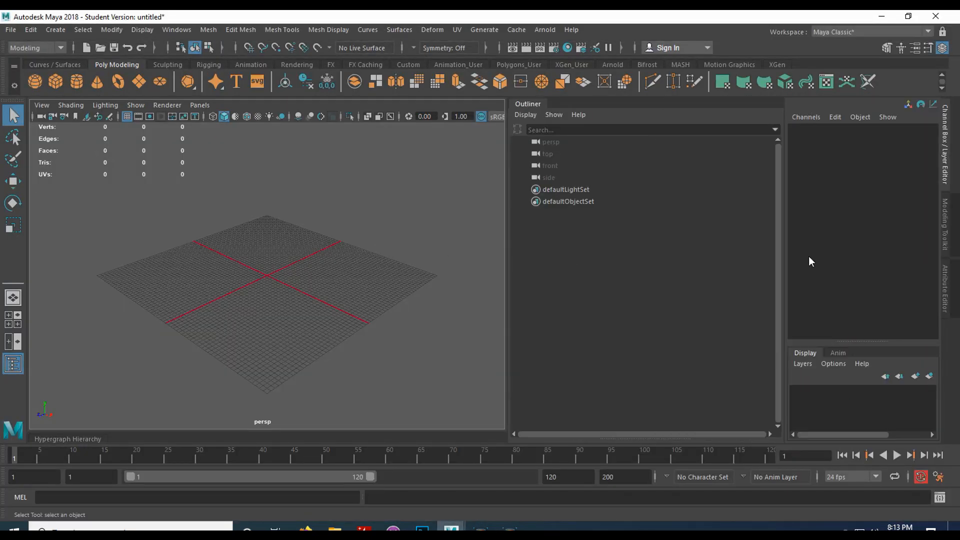
pyautogui.moveTo(505, 274); pyautogui.dragTo(625, 280)
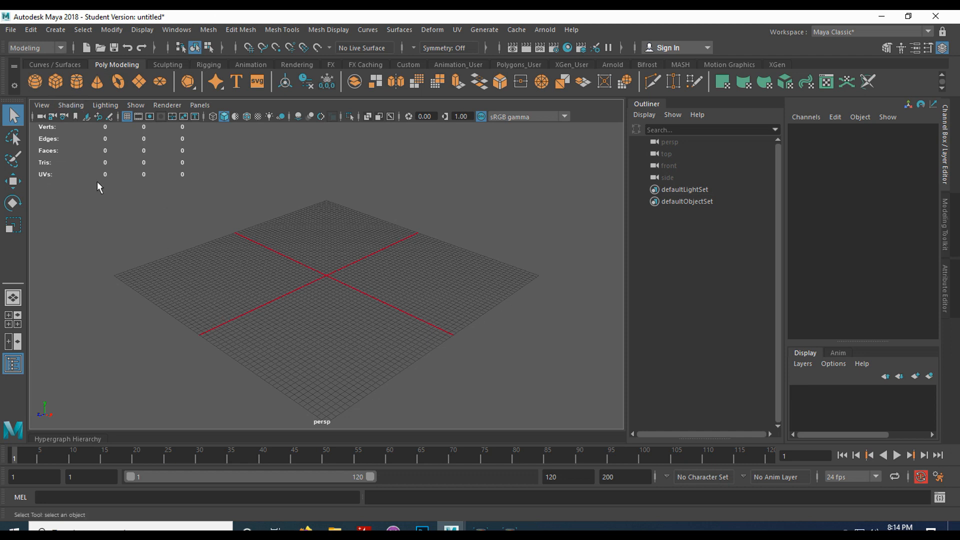
# Step: Create a polygon plane and expand its polyPlane1 creation settings
pyautogui.click(137, 80)
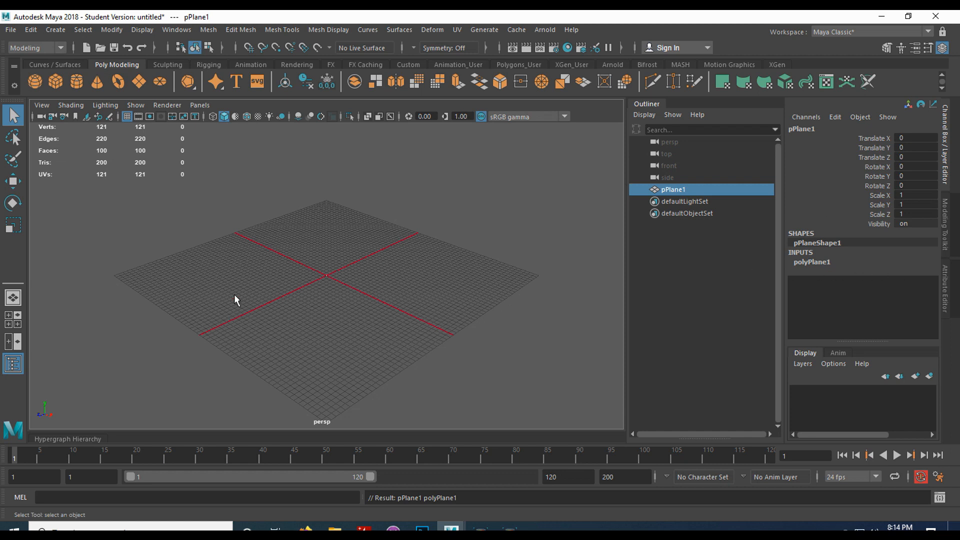
pyautogui.click(818, 262)
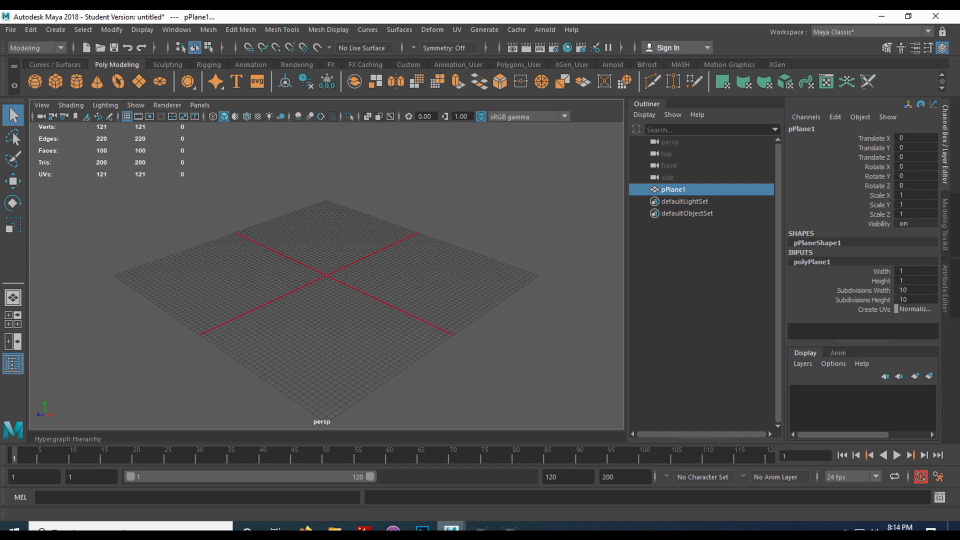
# Step: Switch to Photoshop, hide the guide, and marquee-select the half of ElfDude.psd holding the front-view character drawing
pyautogui.moveTo(451, 529)
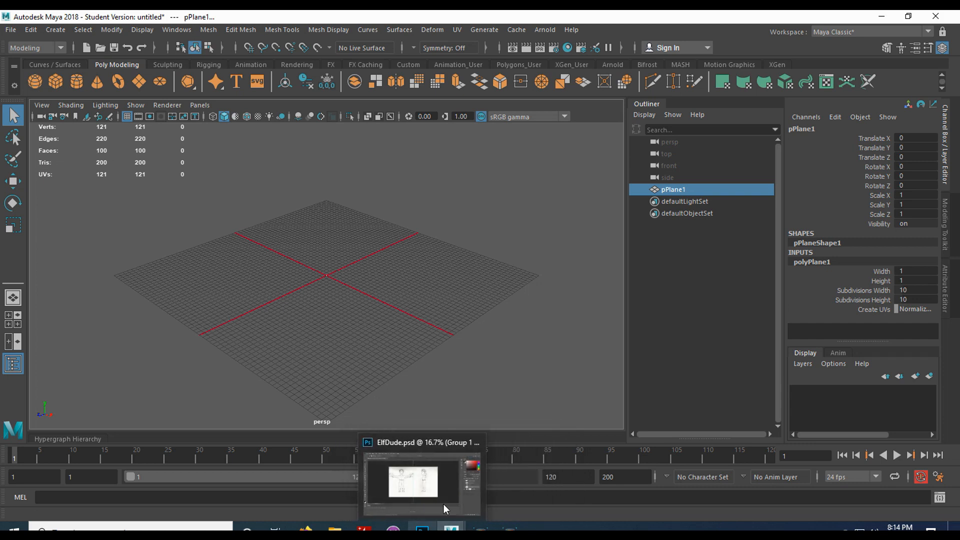
pyautogui.click(439, 491)
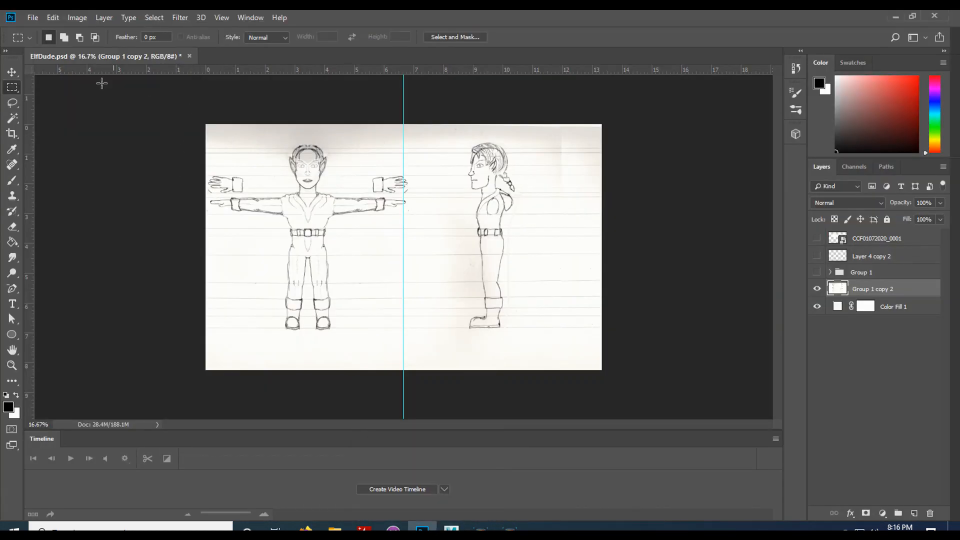
pyautogui.moveTo(206, 125); pyautogui.dragTo(413, 395)
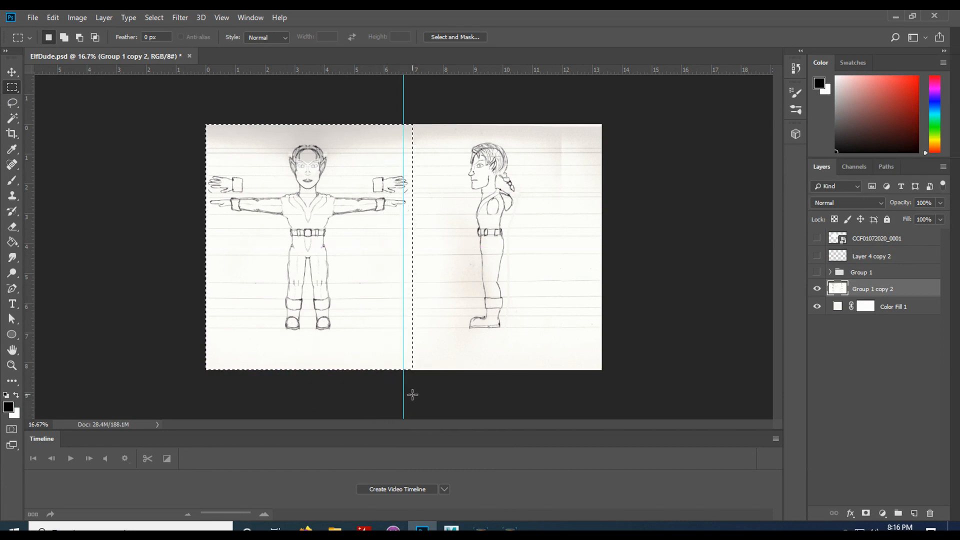
pyautogui.hotkey('ctrl', ';')
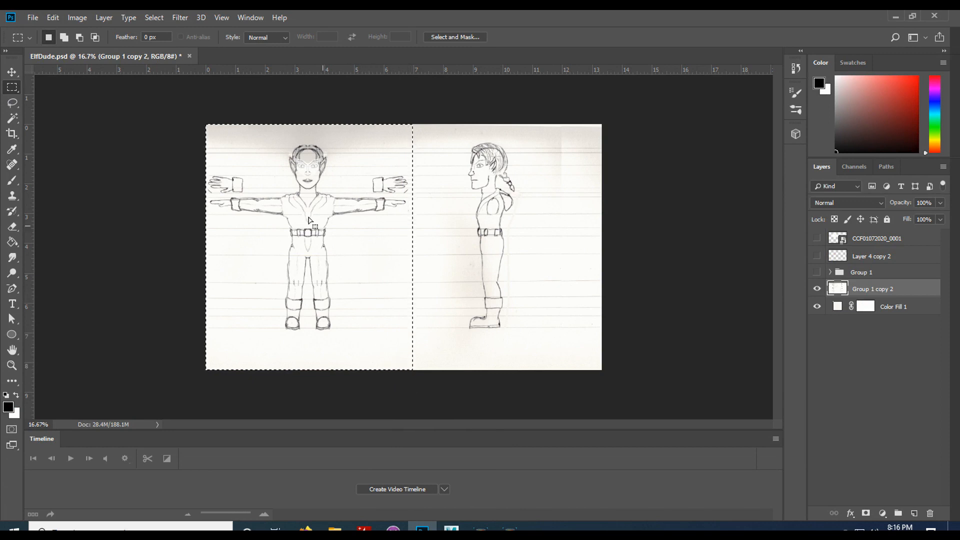
pyautogui.moveTo(206, 124); pyautogui.dragTo(410, 416)
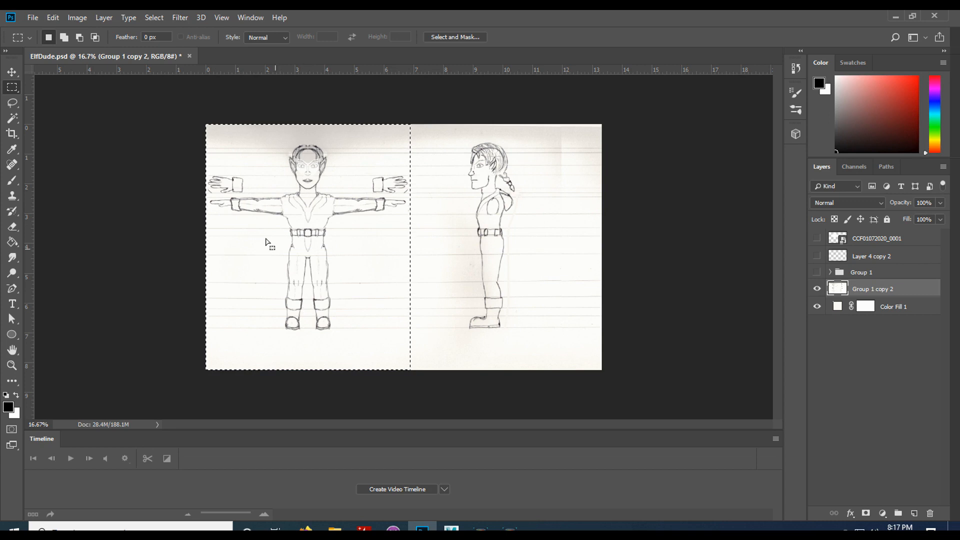
# Step: Check the reference image's width and height in centimeters in Image Size without resizing it
pyautogui.click(162, 19)
pyautogui.click(162, 19)
pyautogui.click(79, 18)
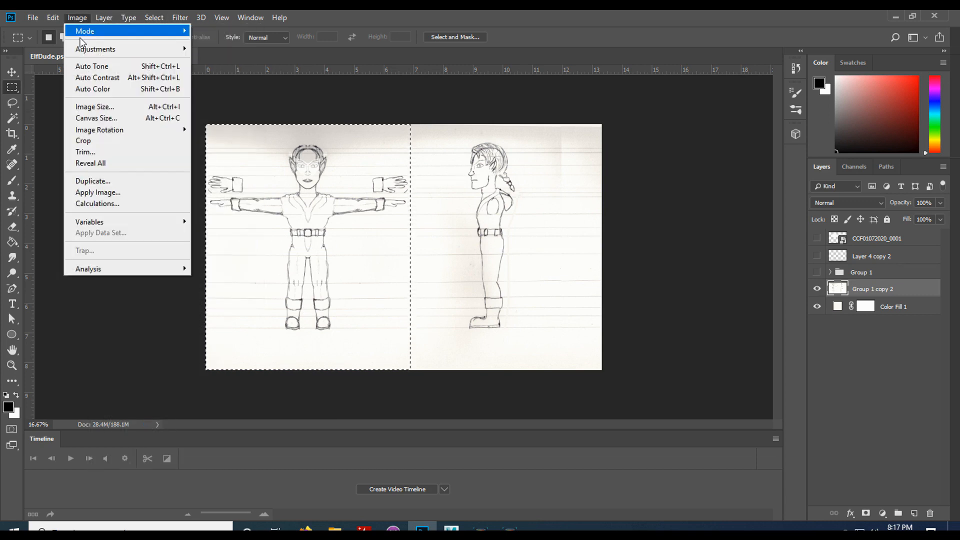
pyautogui.click(120, 106)
pyautogui.click(547, 215)
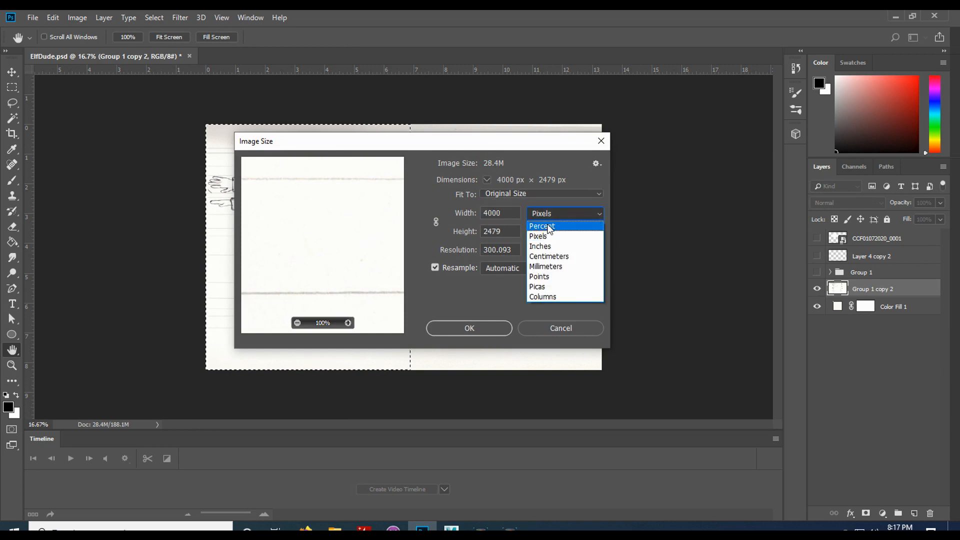
pyautogui.click(574, 257)
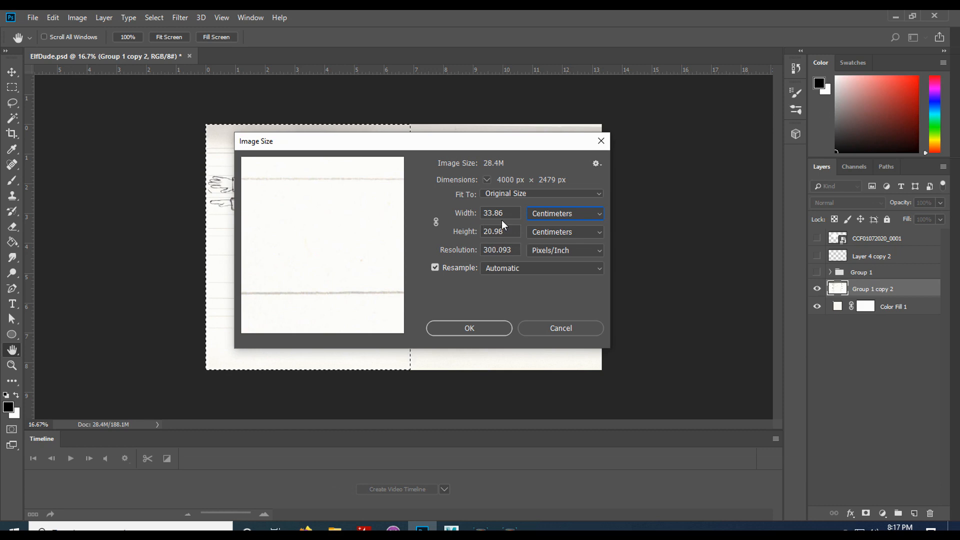
pyautogui.click(560, 328)
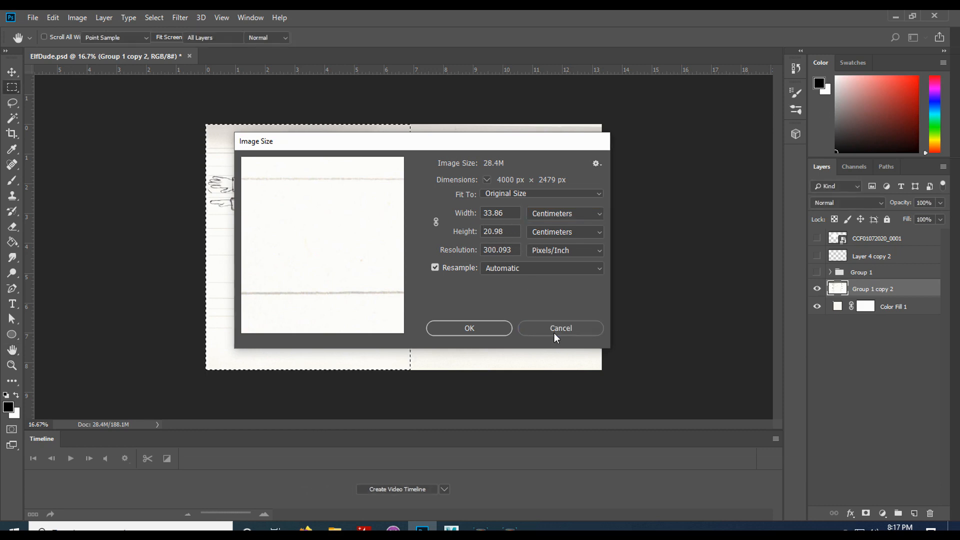
# Step: Switch back to Maya and set the plane's width to 34 and height to 21
pyautogui.moveTo(452, 528)
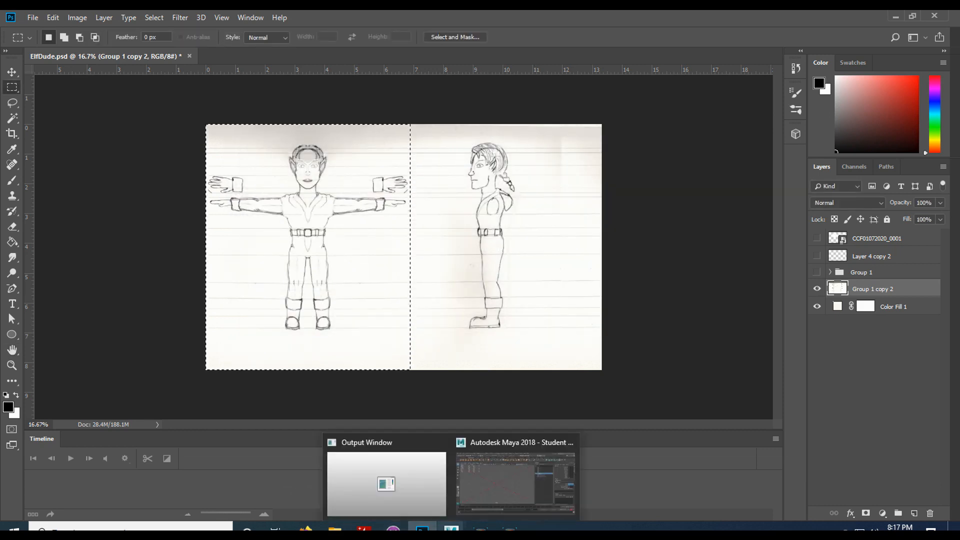
pyautogui.click(487, 497)
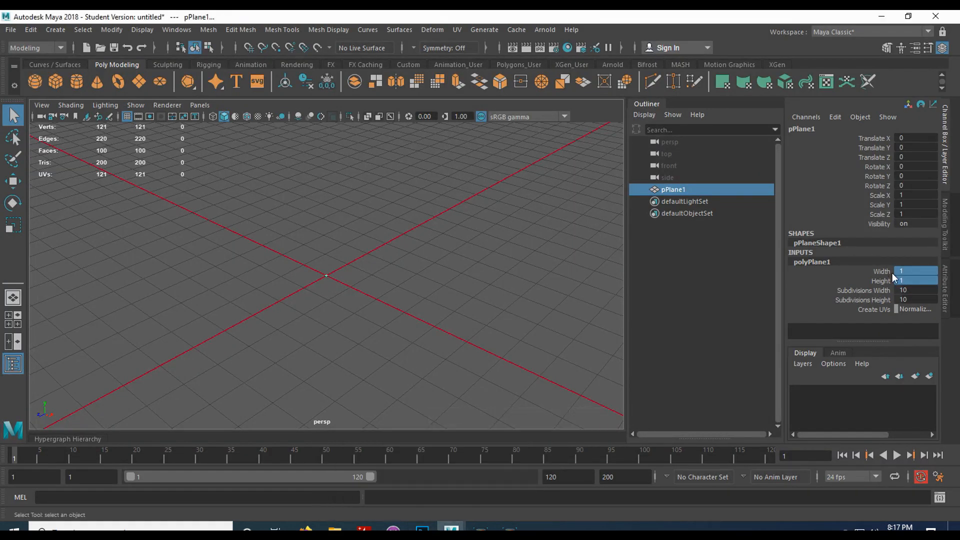
pyautogui.moveTo(908, 271); pyautogui.dragTo(931, 280)
pyautogui.click(925, 273)
pyautogui.write('34')
pyautogui.press('Return')
pyautogui.click(917, 280)
pyautogui.write('2')
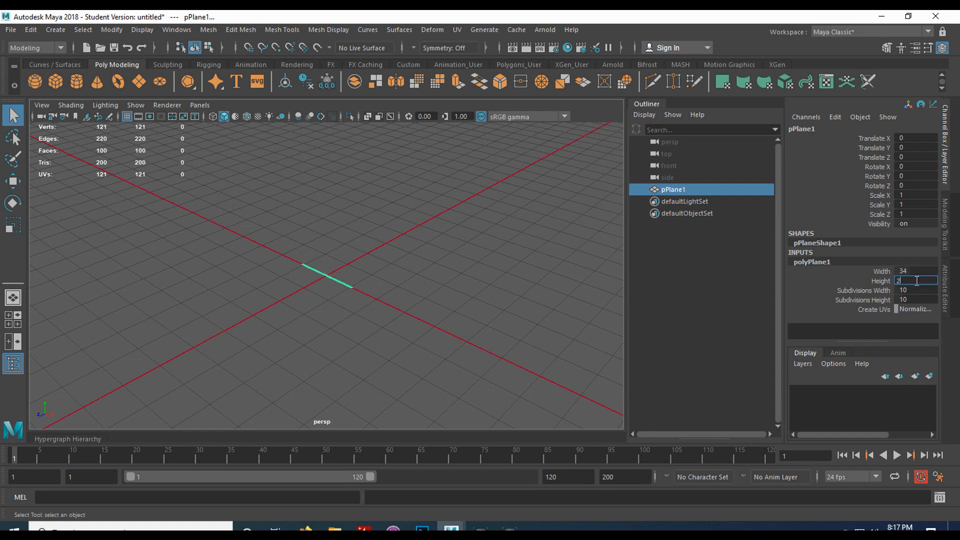
pyautogui.write('1')
pyautogui.press('Return')
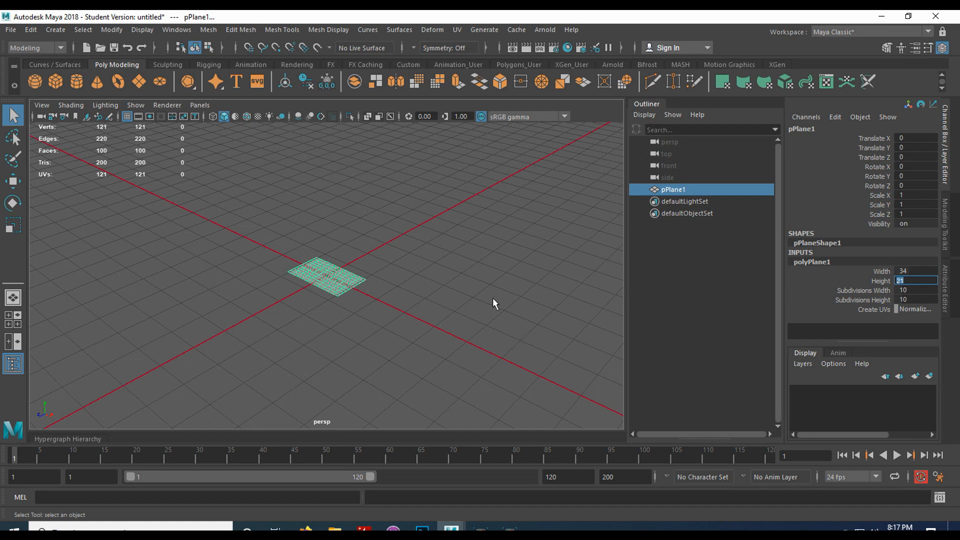
# Step: Set both the width and height subdivisions of the plane to 1
pyautogui.keyDown('alt'); pyautogui.moveTo(420, 283); pyautogui.dragTo(381, 285); pyautogui.keyUp('alt')
pyautogui.scroll(8, 378, 284)
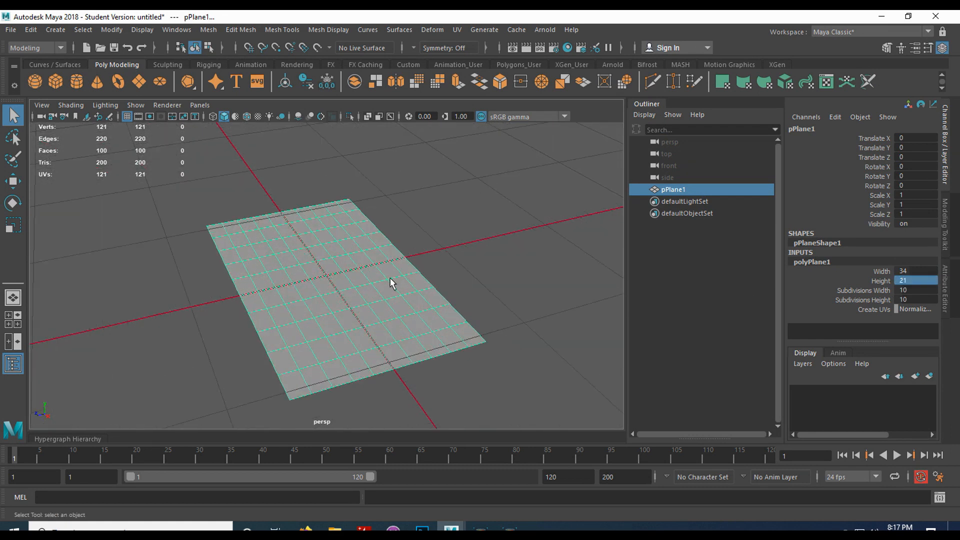
pyautogui.moveTo(904, 289); pyautogui.dragTo(905, 296)
pyautogui.click(908, 298)
pyautogui.write('1')
pyautogui.press('Return')
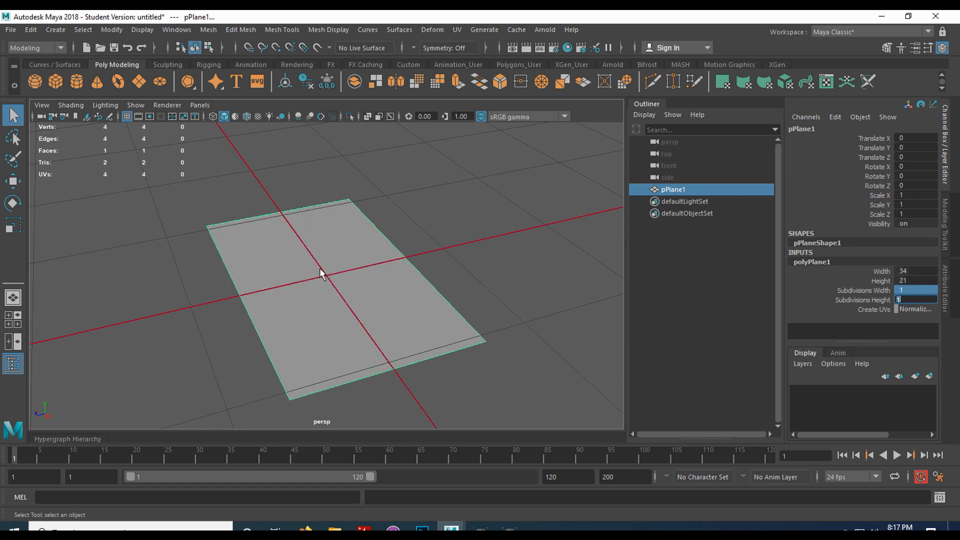
# Step: Assign a new Lambert material to the plane and rename the material ImagePlane
pyautogui.click(291, 66)
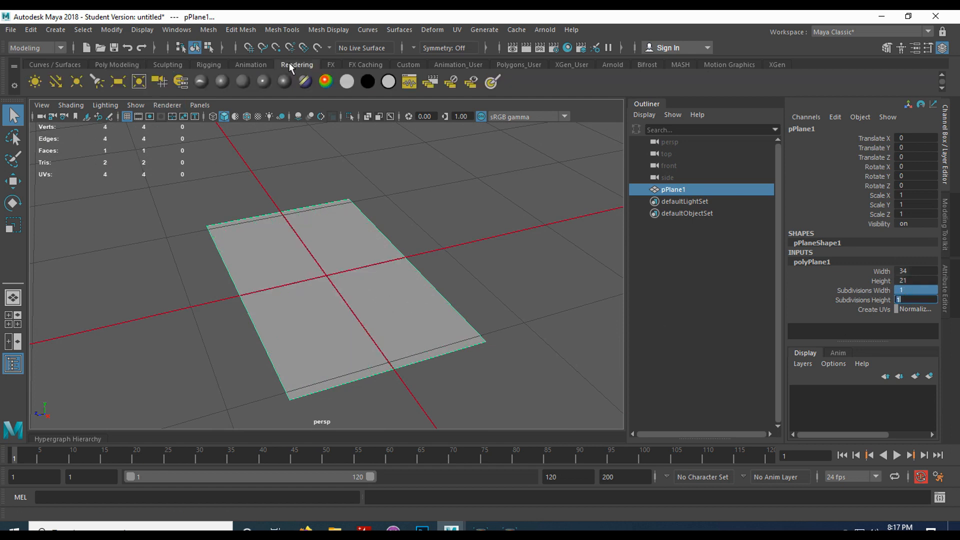
pyautogui.click(241, 80)
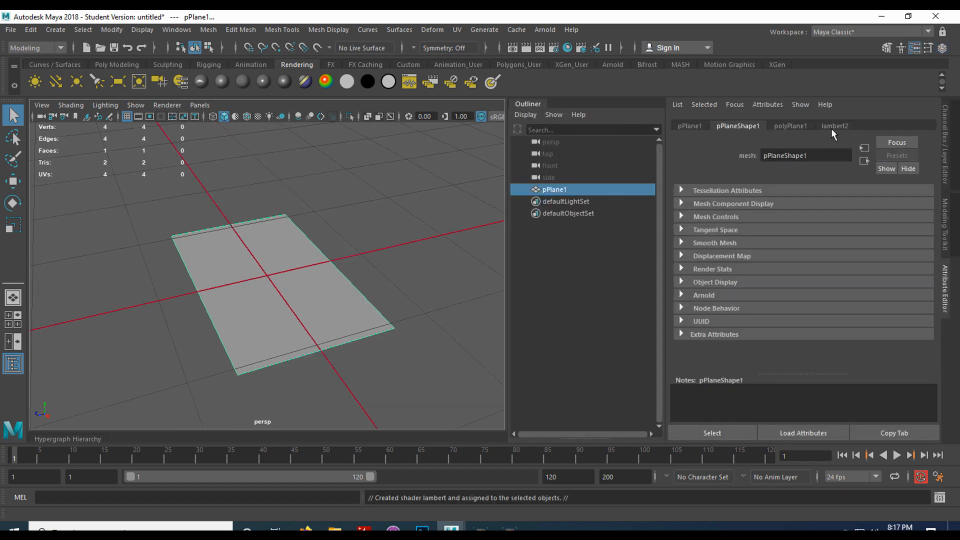
pyautogui.click(835, 126)
pyautogui.moveTo(799, 156); pyautogui.dragTo(746, 164)
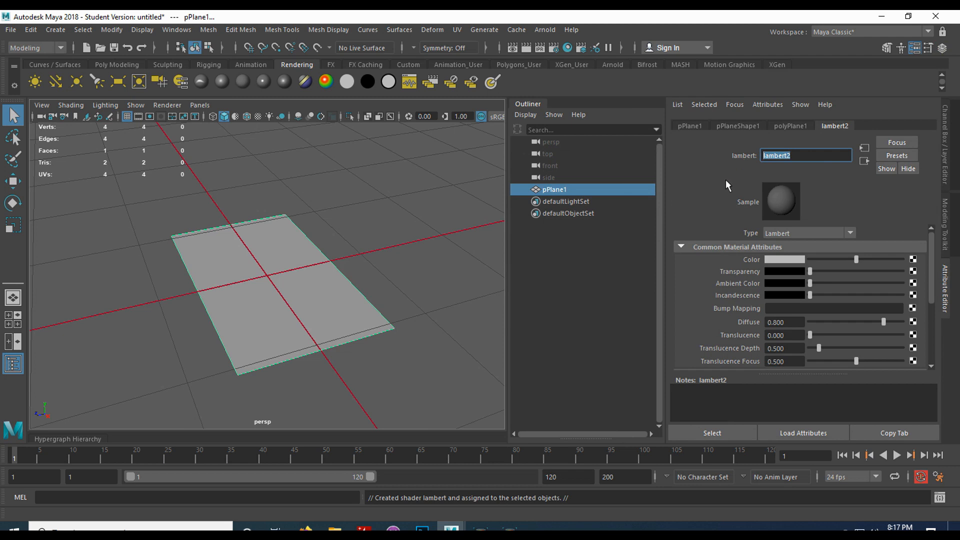
pyautogui.write('ImagePlane')
pyautogui.press('Return')
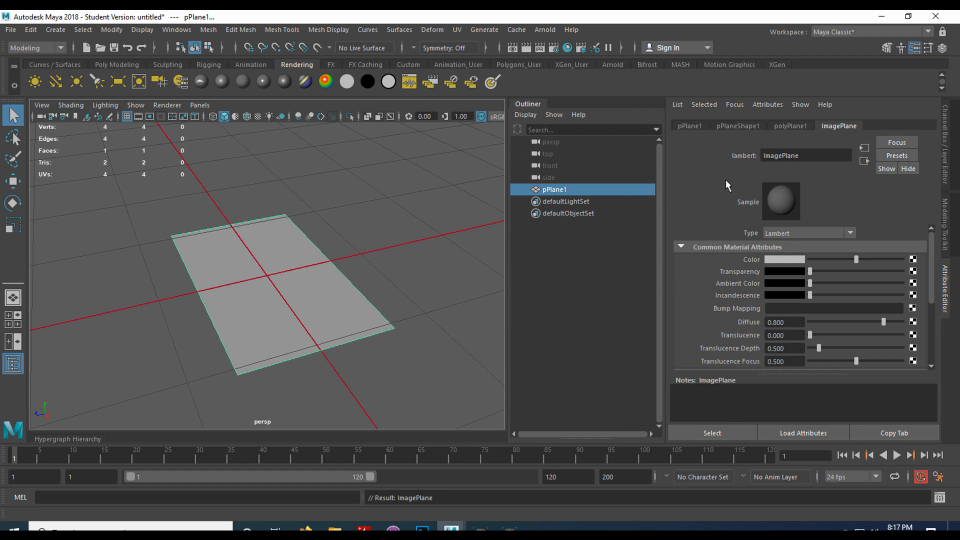
# Step: Map a File texture using ElfDude.png from the Desktop to the ImagePlane material's color and turn on textured display in the viewport
pyautogui.click(913, 259)
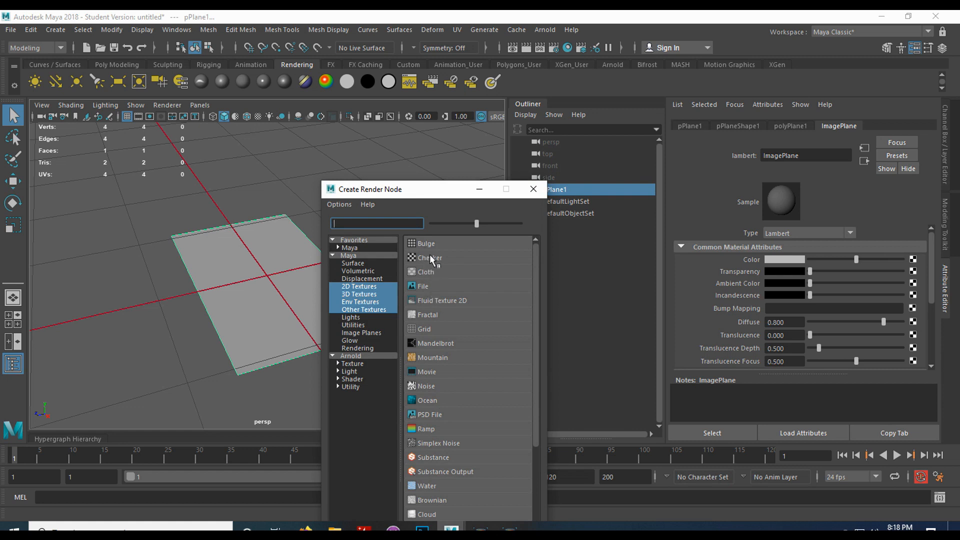
pyautogui.click(427, 286)
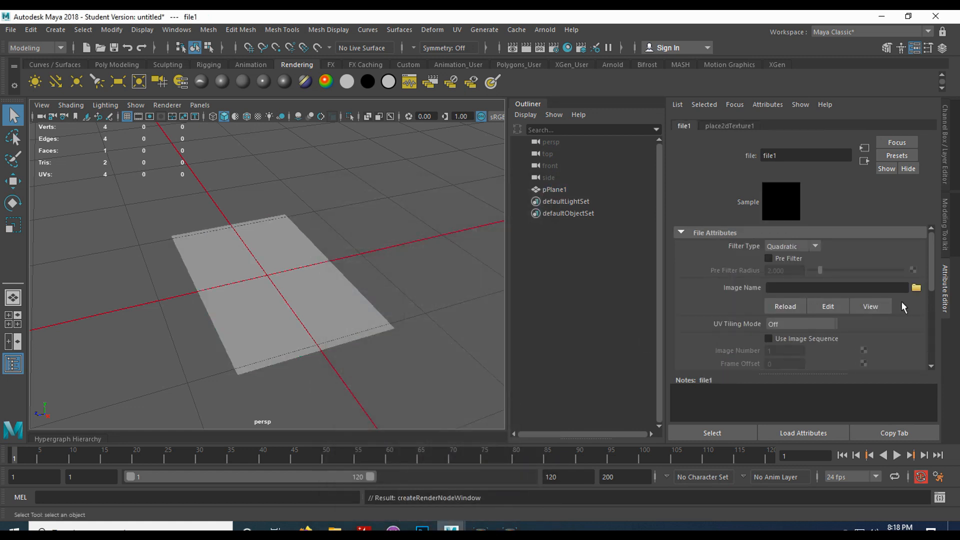
pyautogui.click(916, 288)
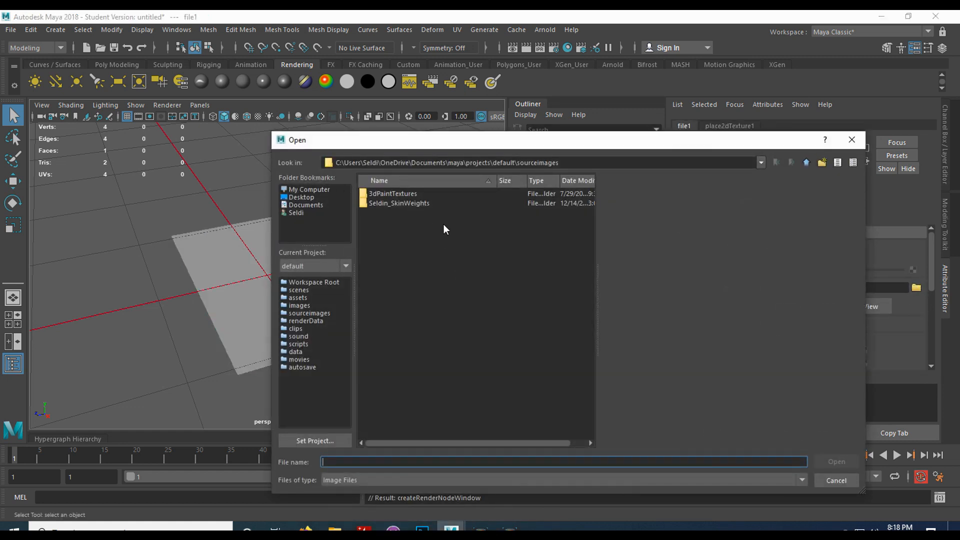
pyautogui.click(302, 197)
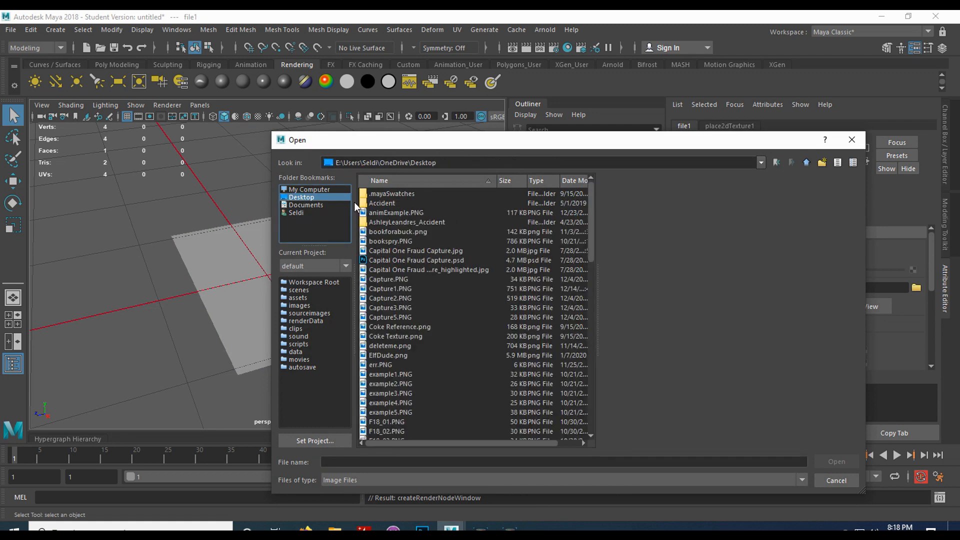
pyautogui.click(403, 462)
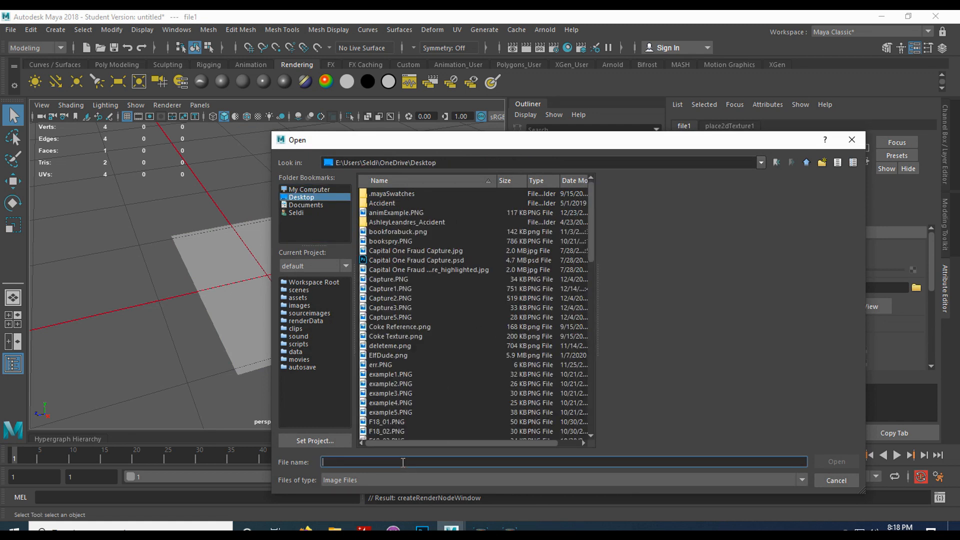
pyautogui.click(391, 346)
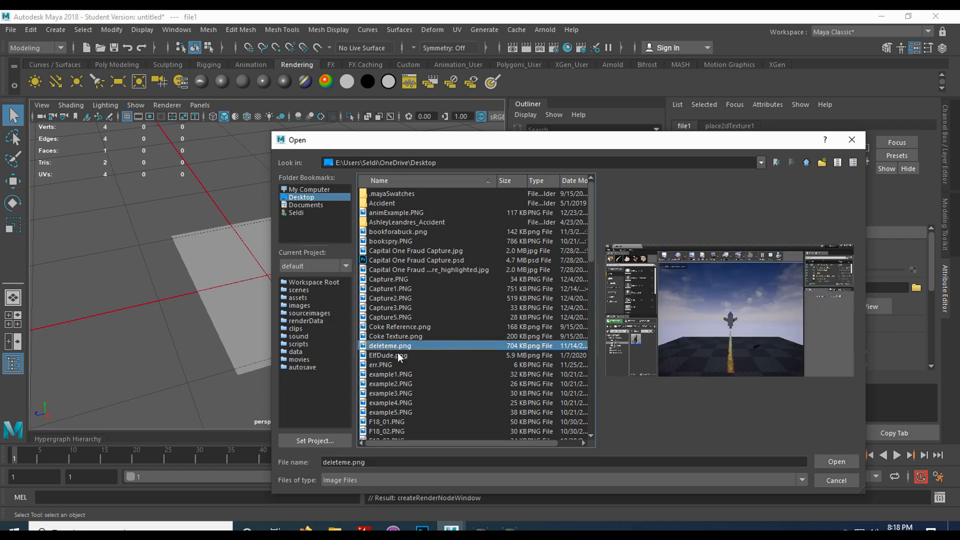
pyautogui.click(398, 356)
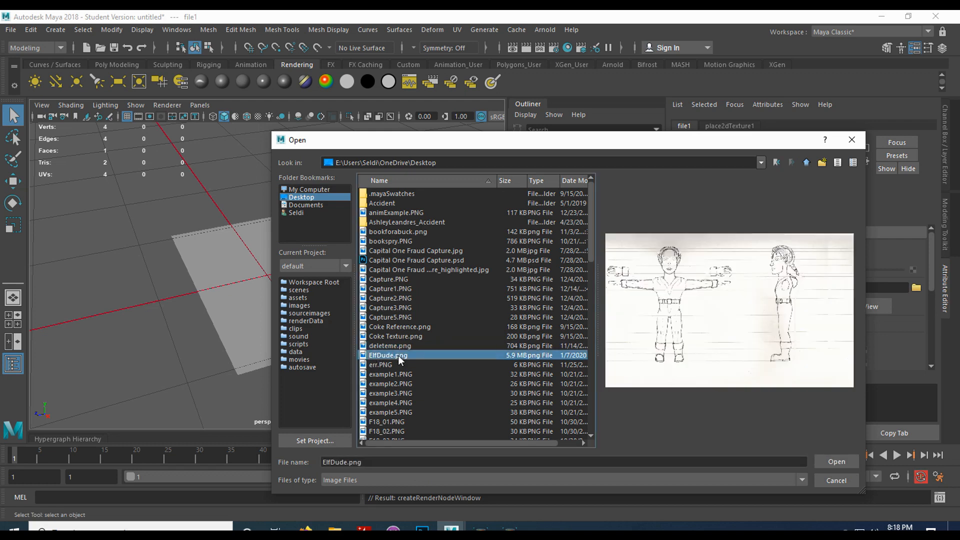
pyautogui.click(828, 460)
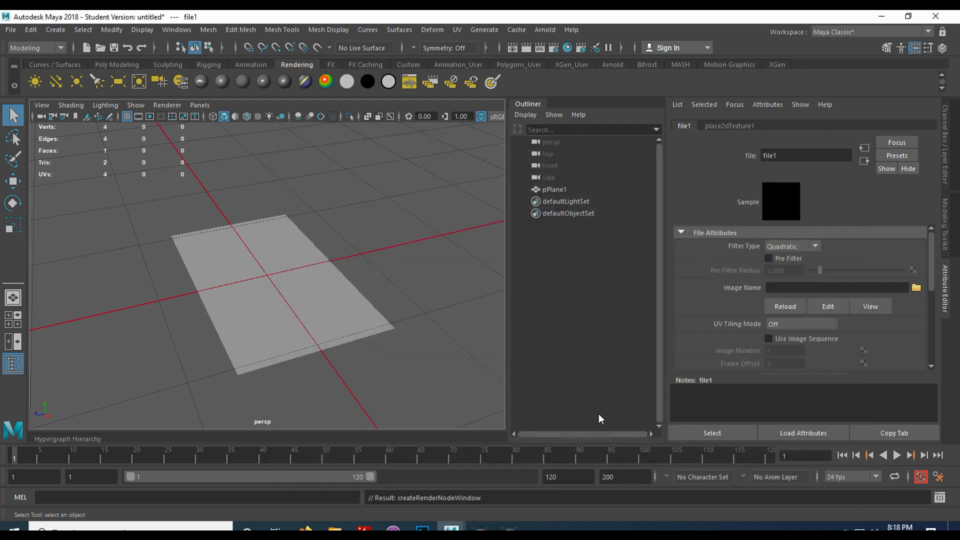
pyautogui.click(299, 302)
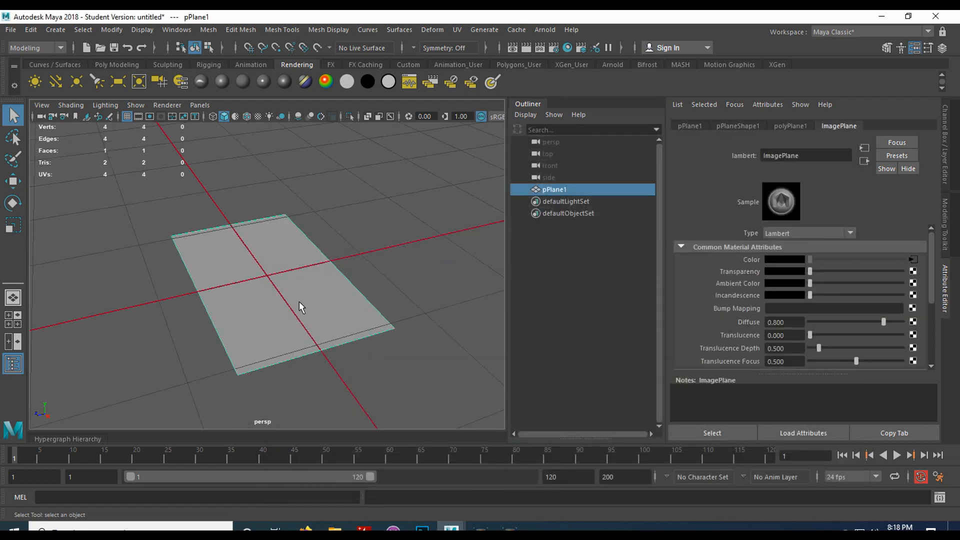
pyautogui.press('6')
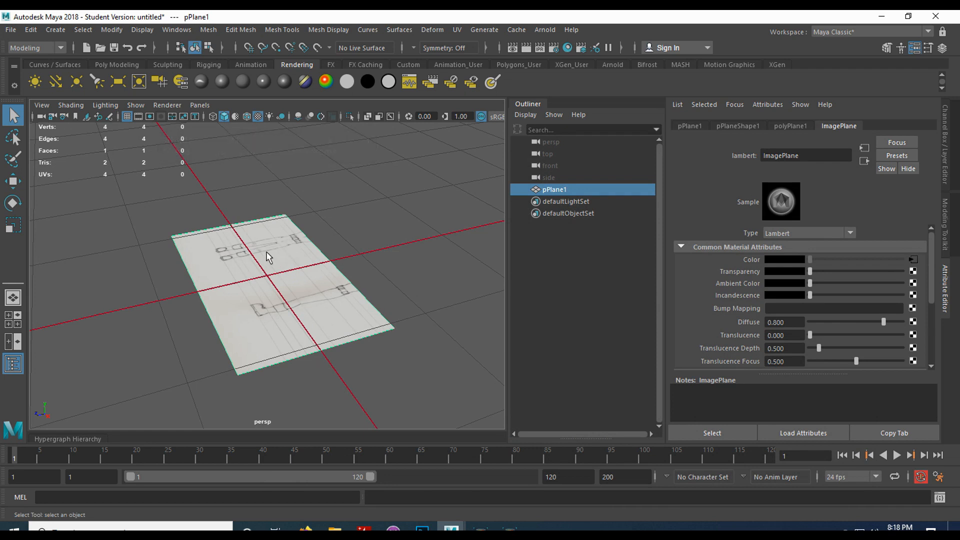
# Step: Open the UV Editor for the selected plane and dim its background texture image
pyautogui.keyDown('alt'); pyautogui.moveTo(320, 263); pyautogui.dragTo(258, 270); pyautogui.keyUp('alt')
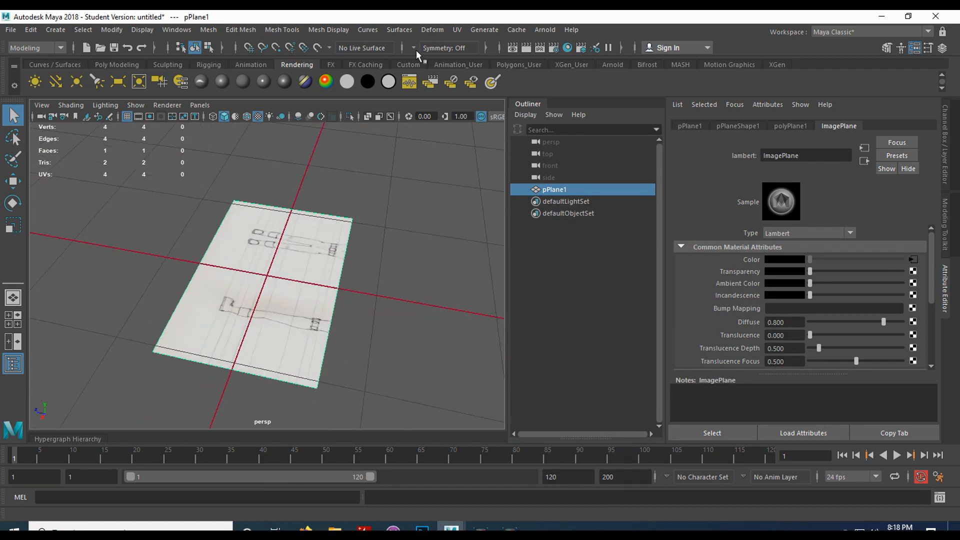
pyautogui.click(454, 30)
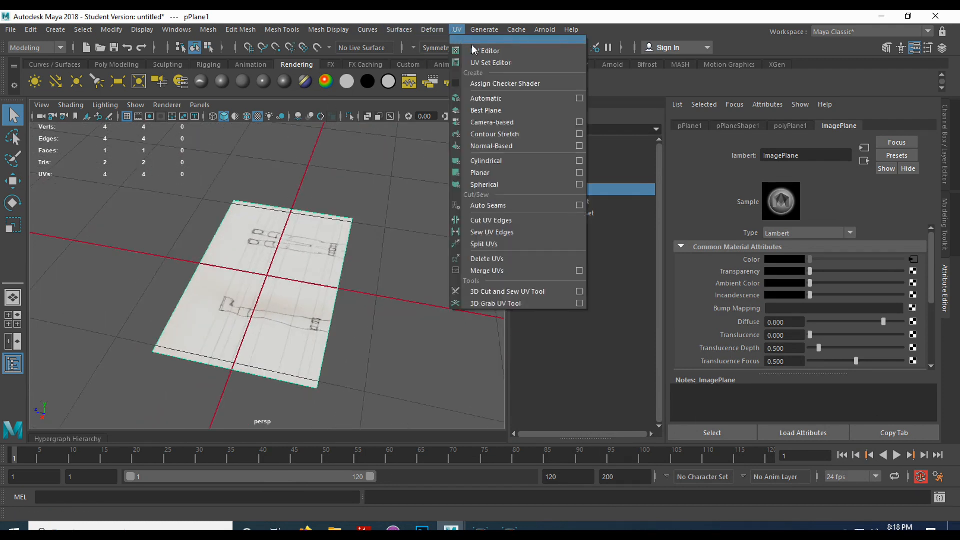
pyautogui.click(505, 53)
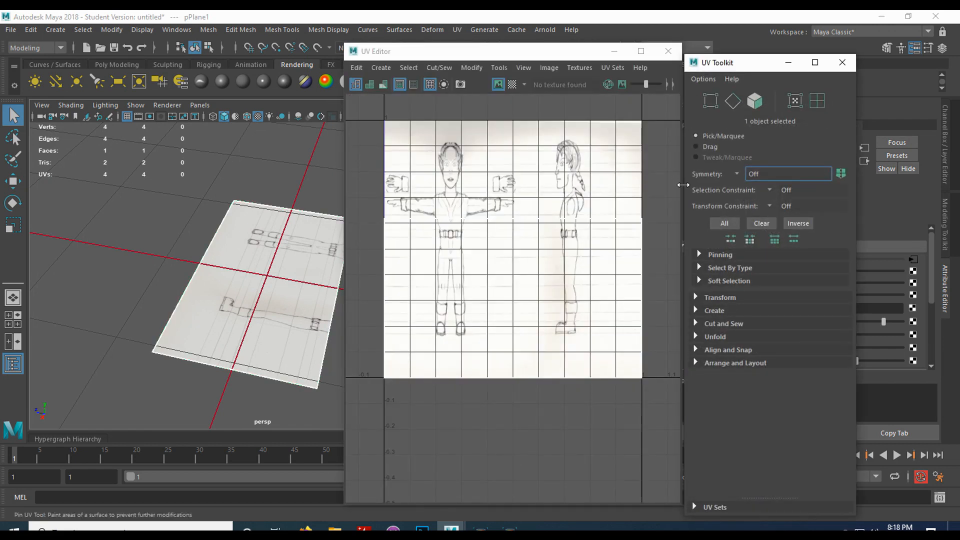
pyautogui.moveTo(546, 52); pyautogui.dragTo(562, 63)
pyautogui.moveTo(737, 62); pyautogui.dragTo(697, 89)
pyautogui.moveTo(644, 68); pyautogui.dragTo(659, 65)
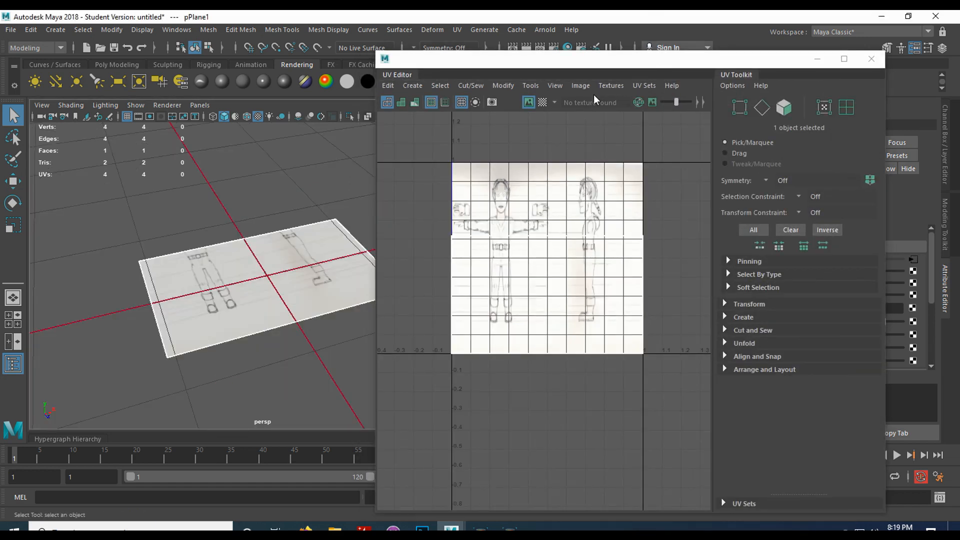
pyautogui.click(575, 87)
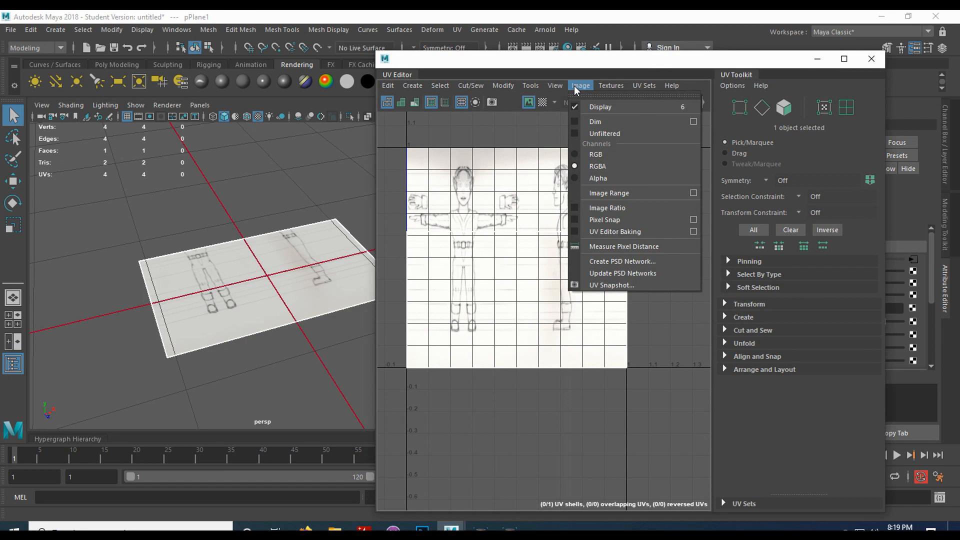
pyautogui.click(596, 121)
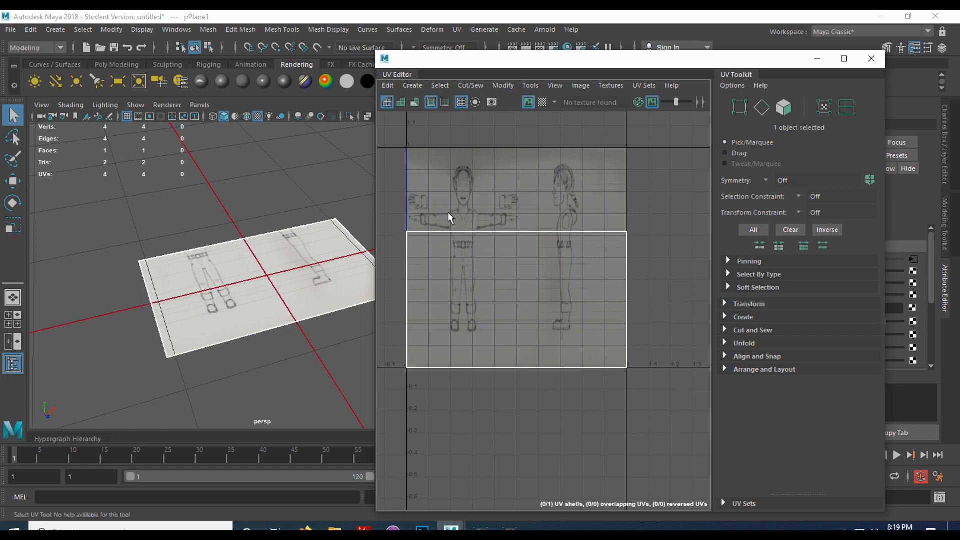
# Step: Select the upper two UVs of the plane and move them up to the top edge of the texture image
pyautogui.rightClick(554, 255)
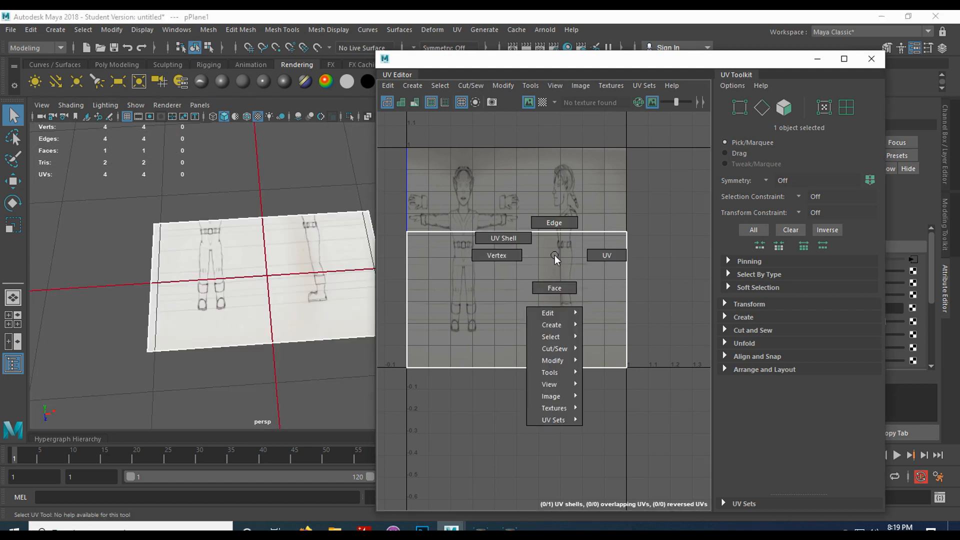
pyautogui.click(604, 253)
pyautogui.moveTo(385, 207); pyautogui.dragTo(664, 256)
pyautogui.press('w')
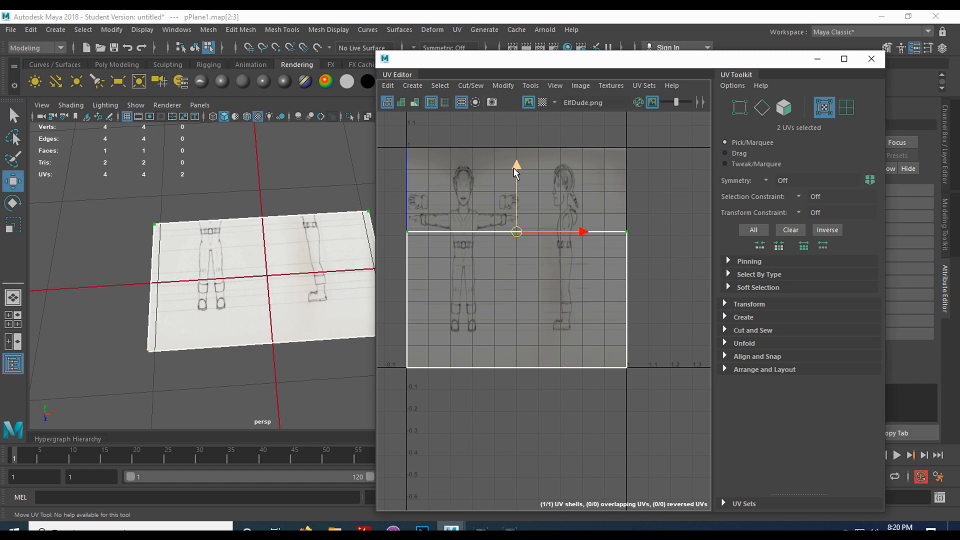
pyautogui.moveTo(514, 167); pyautogui.dragTo(515, 150)
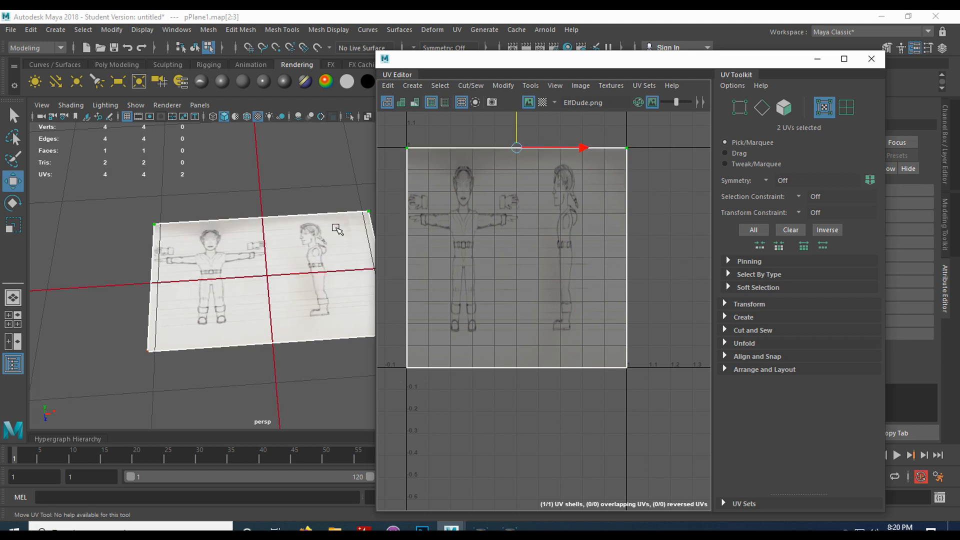
# Step: Move the two UVs on the right edge to the image's horizontal midpoint so the plane frames only the front figure
pyautogui.moveTo(613, 133); pyautogui.dragTo(655, 399)
pyautogui.moveTo(693, 260); pyautogui.dragTo(549, 243)
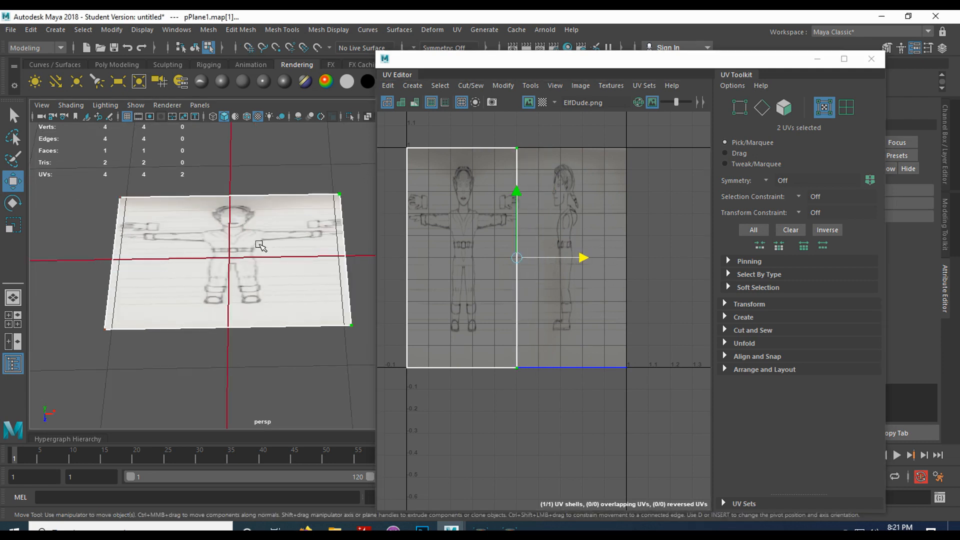
pyautogui.keyDown('alt'); pyautogui.moveTo(216, 249); pyautogui.dragTo(180, 296); pyautogui.keyUp('alt')
pyautogui.keyDown('alt'); pyautogui.moveTo(225, 260); pyautogui.dragTo(302, 257); pyautogui.keyUp('alt')
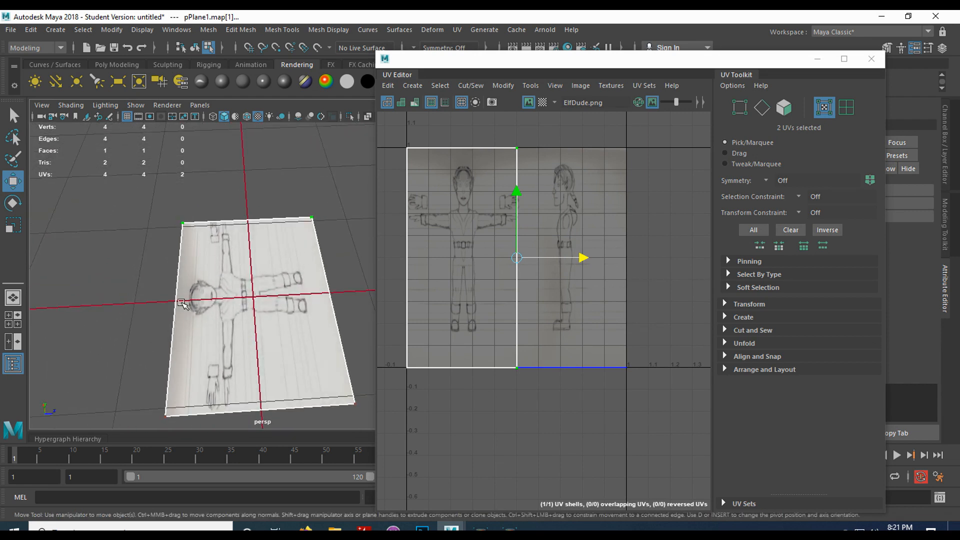
pyautogui.keyDown('alt'); pyautogui.moveTo(299, 292); pyautogui.dragTo(238, 258); pyautogui.keyUp('alt')
pyautogui.keyDown('alt'); pyautogui.moveTo(298, 253); pyautogui.dragTo(242, 371); pyautogui.keyUp('alt')
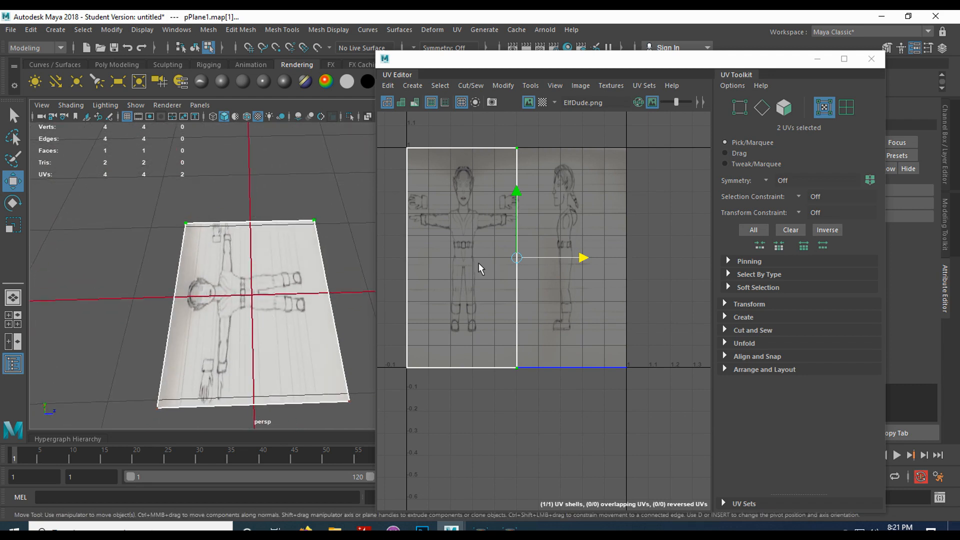
# Step: Select all four UVs of the plane and rotate them 90 degrees clockwise
pyautogui.moveTo(489, 182); pyautogui.dragTo(524, 180, button='right')
pyautogui.moveTo(402, 145); pyautogui.dragTo(554, 397)
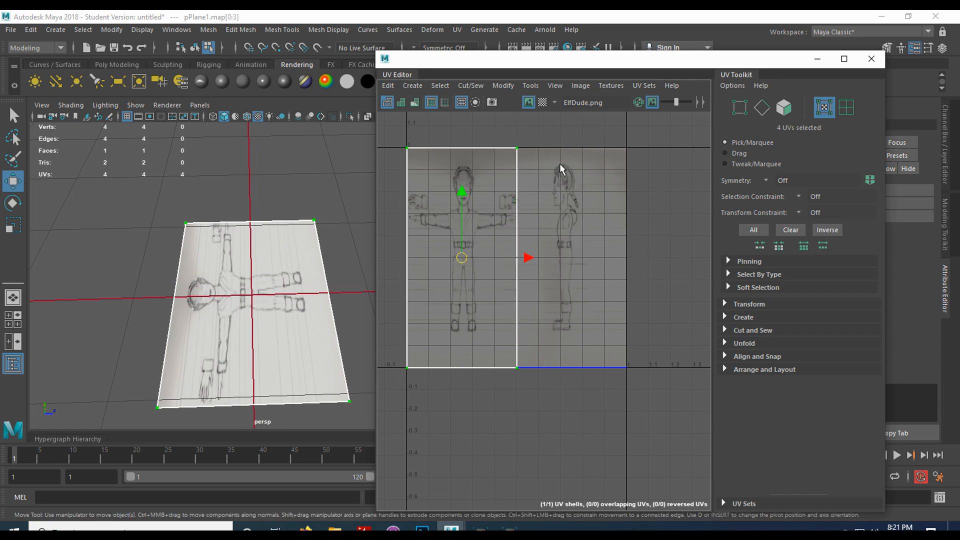
pyautogui.click(726, 304)
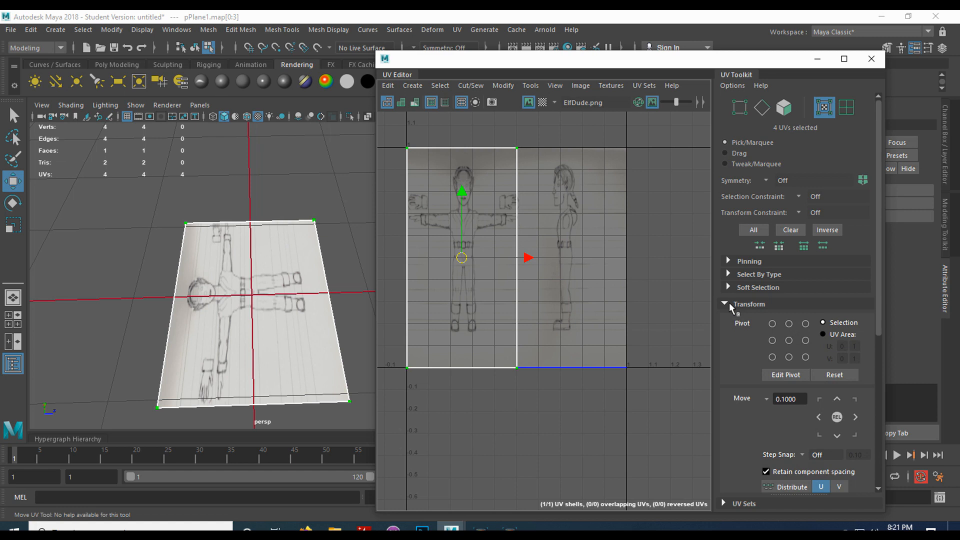
pyautogui.scroll(-2, 736, 328)
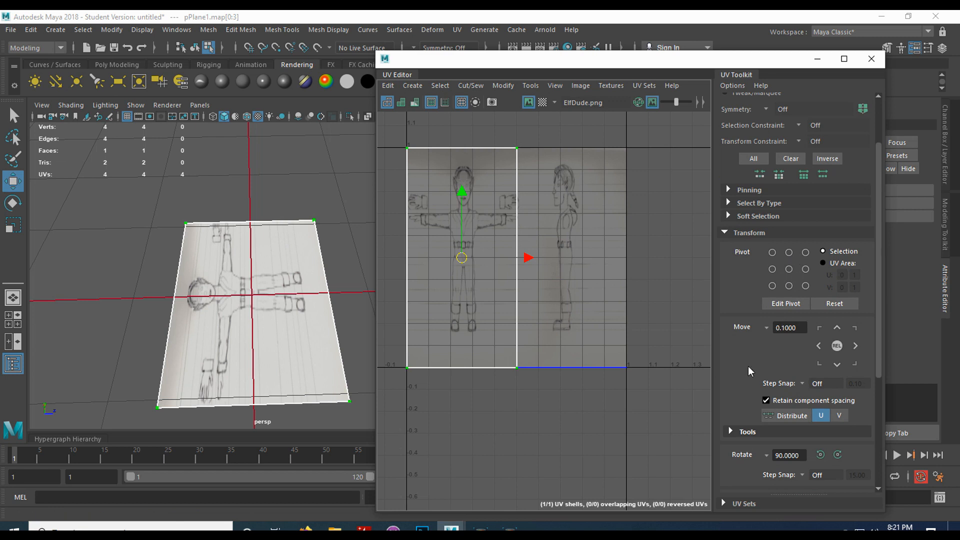
pyautogui.scroll(-2, 736, 370)
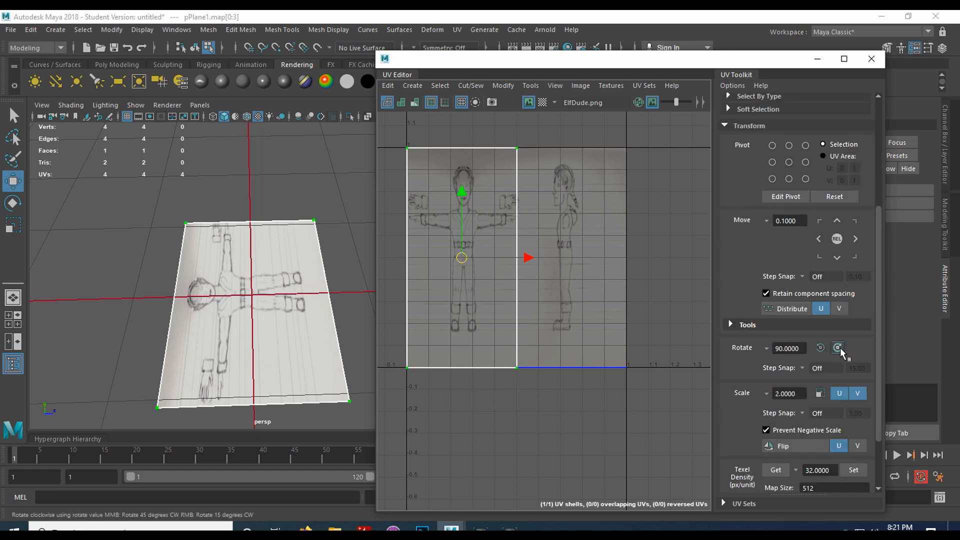
pyautogui.click(839, 348)
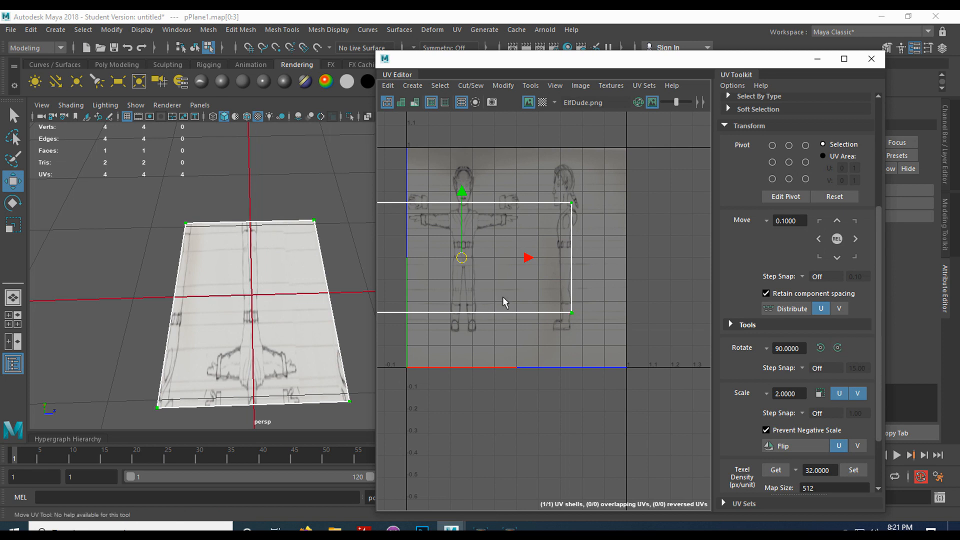
# Step: Move the left pair of UVs to the image's left edge and the right pair just past the front figure's hand
pyautogui.scroll(-2, 503, 301)
pyautogui.moveTo(503, 302); pyautogui.dragTo(530, 294, button='right')
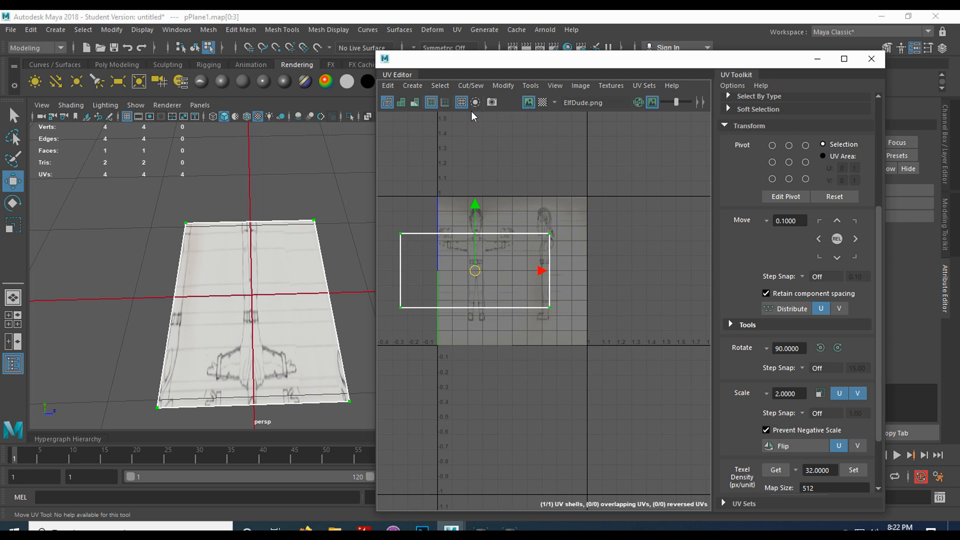
pyautogui.moveTo(390, 223); pyautogui.dragTo(415, 345)
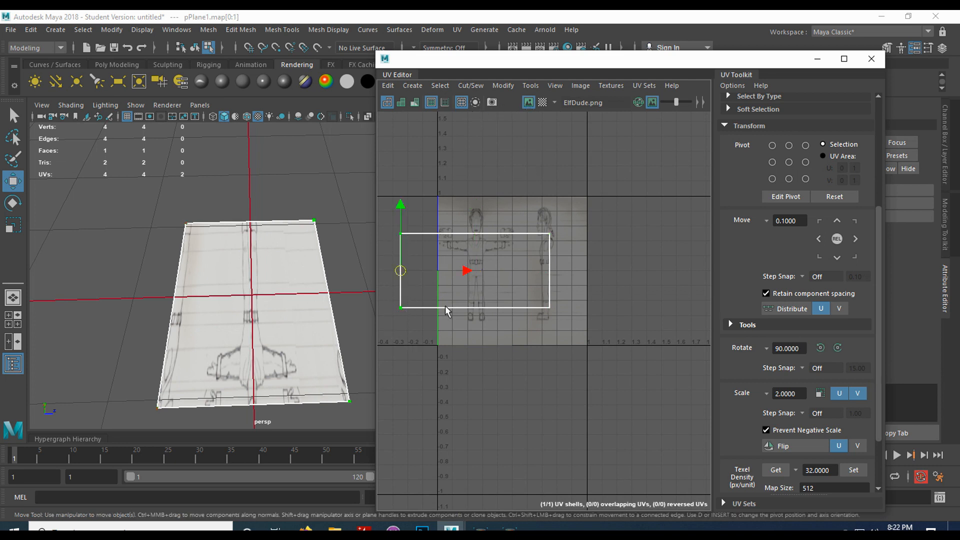
pyautogui.moveTo(465, 270); pyautogui.dragTo(502, 271)
pyautogui.moveTo(524, 209); pyautogui.dragTo(575, 320)
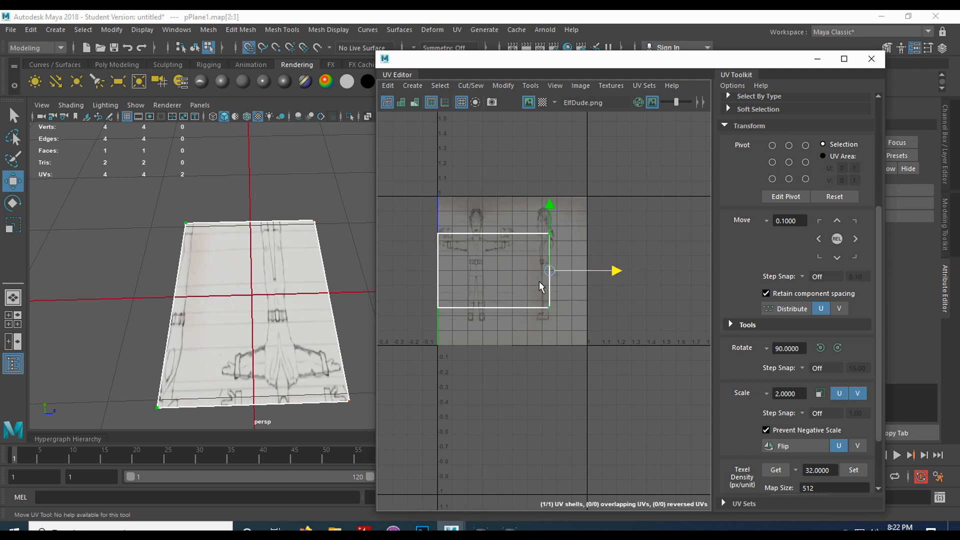
pyautogui.moveTo(540, 287); pyautogui.dragTo(520, 288)
# Step: Move the upper pair of UVs to the image's top edge and the lower pair to its bottom edge
pyautogui.moveTo(421, 226); pyautogui.dragTo(540, 259)
pyautogui.moveTo(479, 230); pyautogui.dragTo(478, 198)
pyautogui.moveTo(413, 278); pyautogui.dragTo(567, 335)
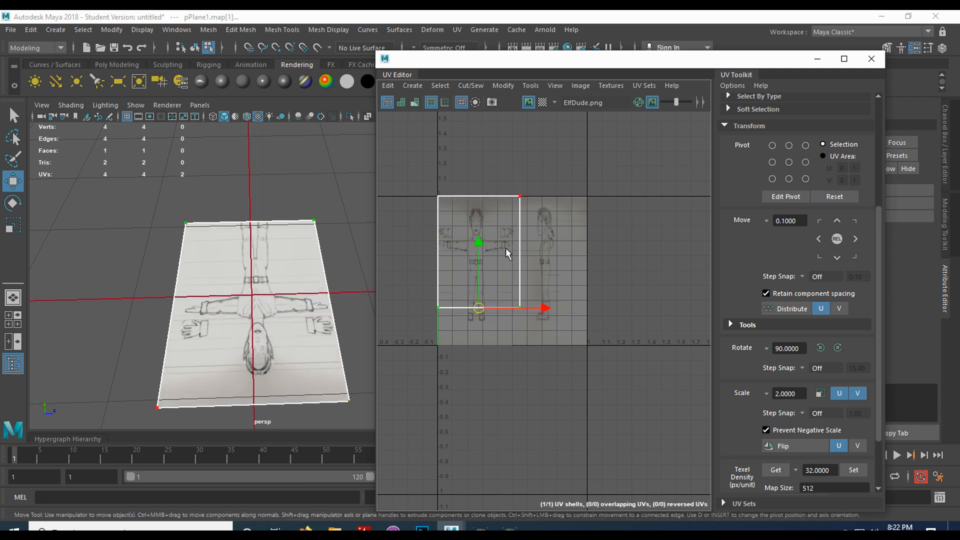
pyautogui.moveTo(472, 315); pyautogui.dragTo(471, 350)
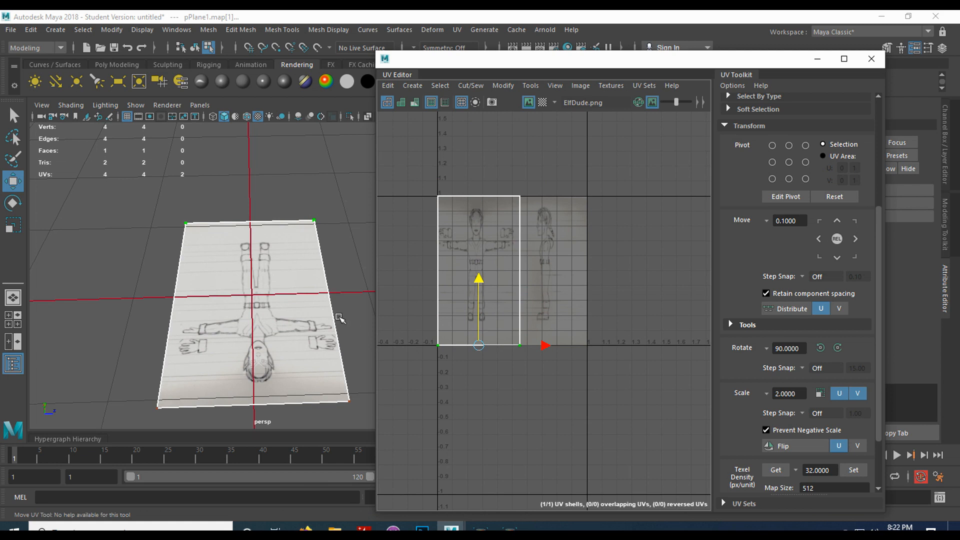
pyautogui.scroll(3, 413, 302)
pyautogui.keyDown('alt'); pyautogui.moveTo(462, 242); pyautogui.dragTo(447, 274, button='middle'); pyautogui.keyUp('alt')
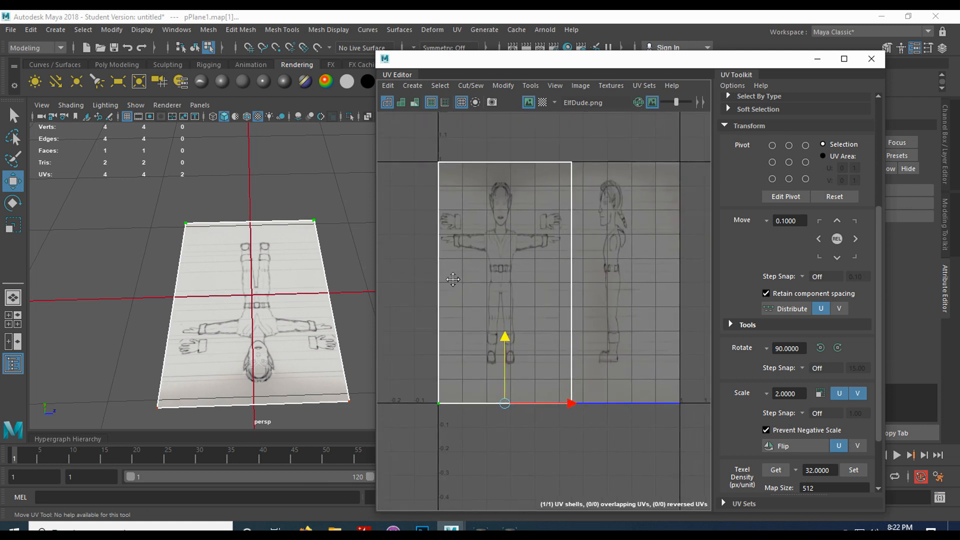
# Step: Try to center the front figure by shifting only the lower pair of UVs left, and undo both moves
pyautogui.moveTo(488, 246); pyautogui.dragTo(526, 243, button='right')
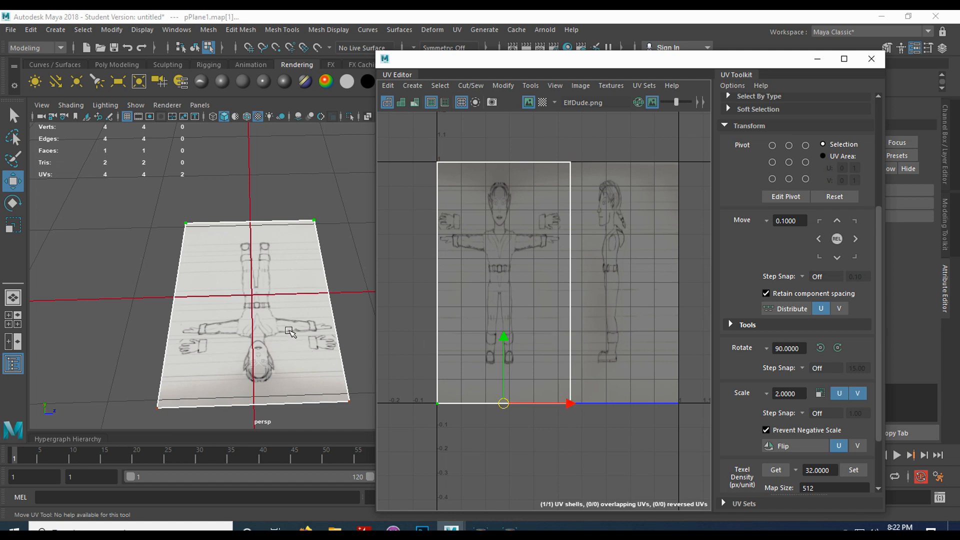
pyautogui.keyDown('alt'); pyautogui.moveTo(289, 331); pyautogui.dragTo(297, 308); pyautogui.keyUp('alt')
pyautogui.moveTo(573, 402); pyautogui.dragTo(567, 402)
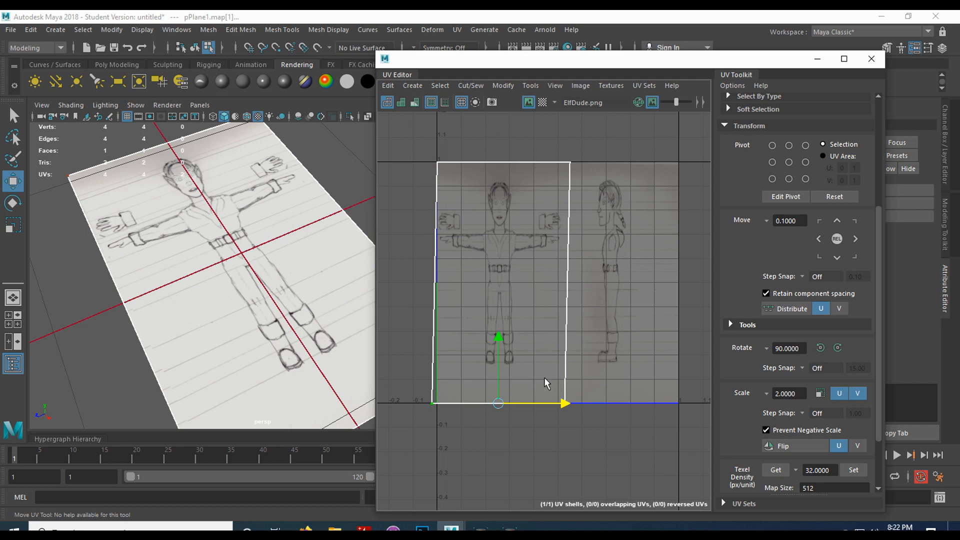
pyautogui.moveTo(563, 407); pyautogui.dragTo(481, 399)
pyautogui.hotkey('ctrl', 'z')
pyautogui.hotkey('ctrl', 'z')
# Step: Select all four UVs and shift them slightly left to center the front figure on the plane
pyautogui.moveTo(421, 141); pyautogui.dragTo(660, 509)
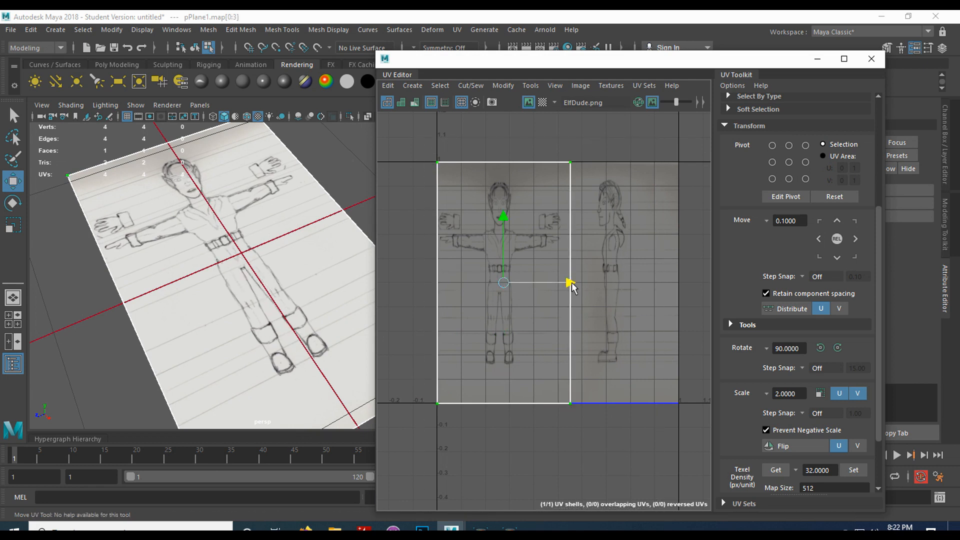
pyautogui.moveTo(571, 282); pyautogui.dragTo(567, 283)
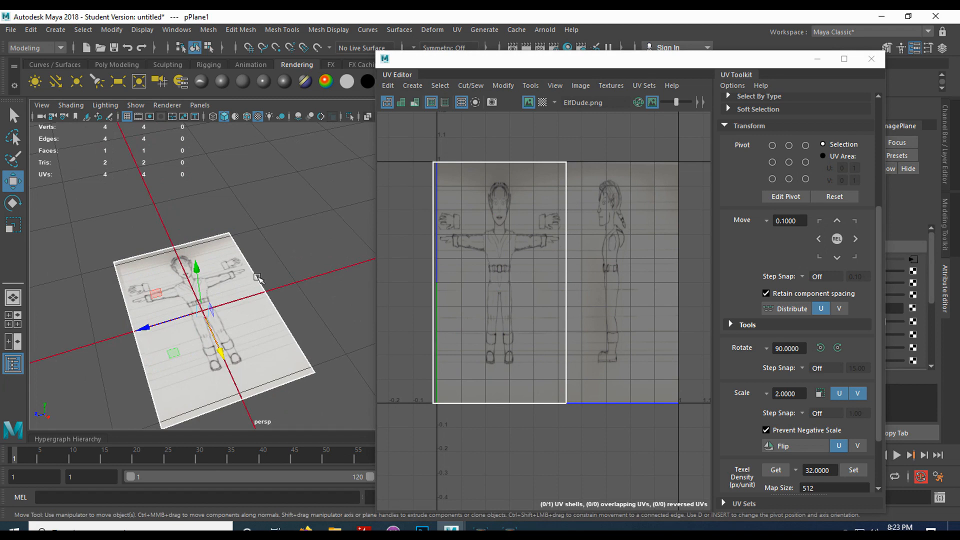
# Step: Return to object selection and duplicate the plane, placing the copy beside the original along the Z axis
pyautogui.rightClick(246, 281)
pyautogui.moveTo(248, 285); pyautogui.dragTo(298, 190, button='right')
pyautogui.keyDown('shift'); pyautogui.moveTo(165, 325); pyautogui.dragTo(253, 358); pyautogui.keyUp('shift')
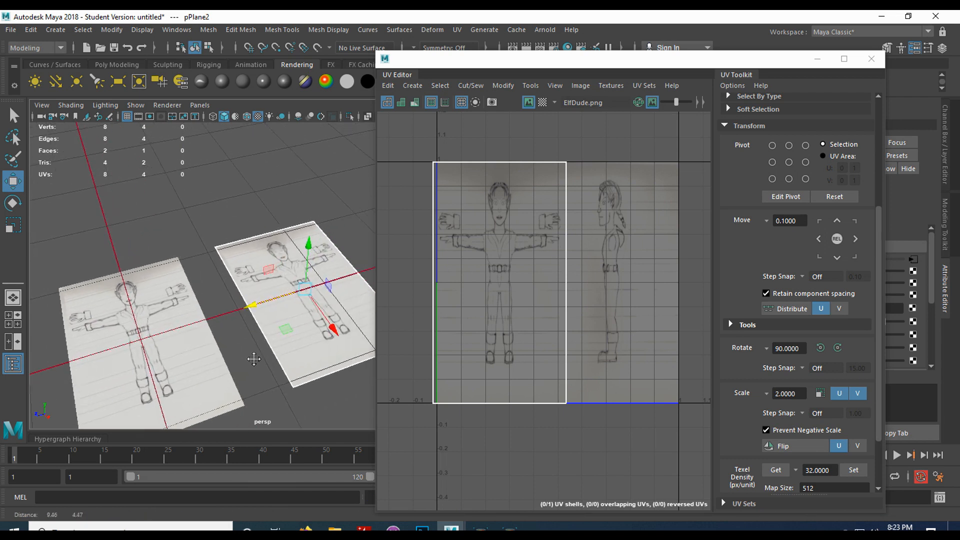
# Step: Move all the duplicate plane's UVs over the side-view figure, then close the UV Editor and return to object selection
pyautogui.moveTo(478, 271); pyautogui.dragTo(533, 276, button='right')
pyautogui.moveTo(409, 142); pyautogui.dragTo(607, 448)
pyautogui.moveTo(562, 281); pyautogui.dragTo(674, 294)
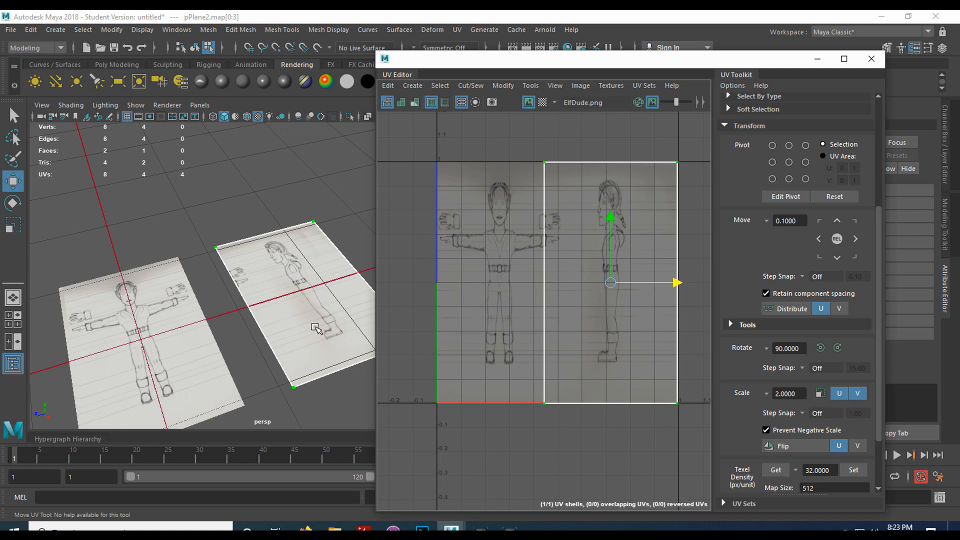
pyautogui.click(871, 59)
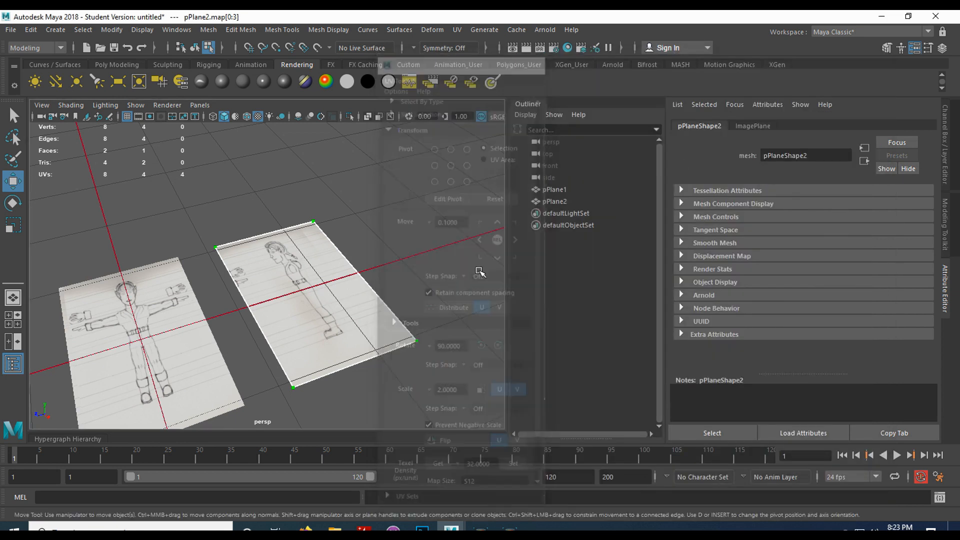
pyautogui.moveTo(305, 190); pyautogui.dragTo(370, 180, button='right')
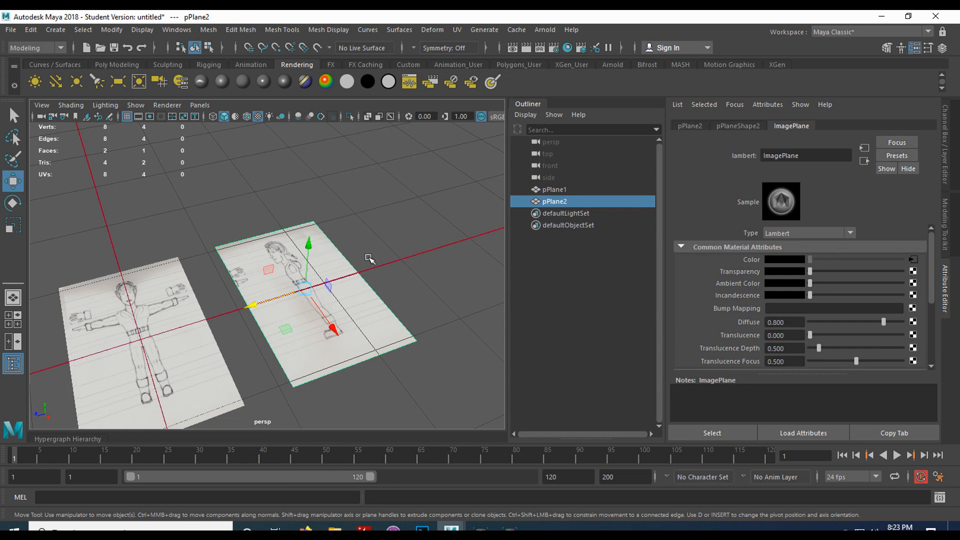
# Step: Show the Channel Box and stand the front-view plane upright by setting its Rotate Z to -90
pyautogui.hotkey('ctrl', 'a')
pyautogui.keyDown('alt'); pyautogui.moveTo(391, 255); pyautogui.dragTo(467, 296); pyautogui.keyUp('alt')
pyautogui.click(240, 359)
pyautogui.keyDown('alt'); pyautogui.moveTo(239, 359); pyautogui.dragTo(351, 311, button='middle'); pyautogui.keyUp('alt')
pyautogui.press('e')
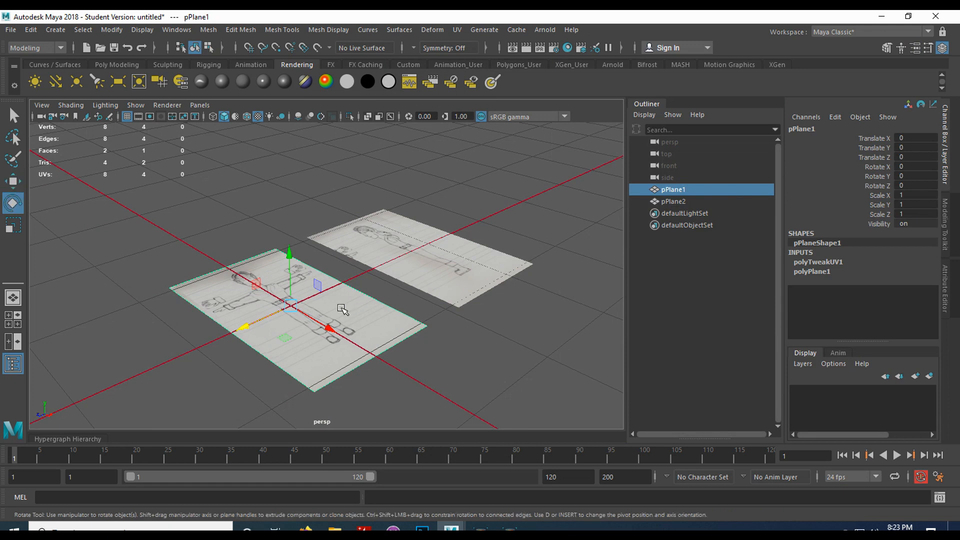
pyautogui.moveTo(350, 320); pyautogui.dragTo(336, 348)
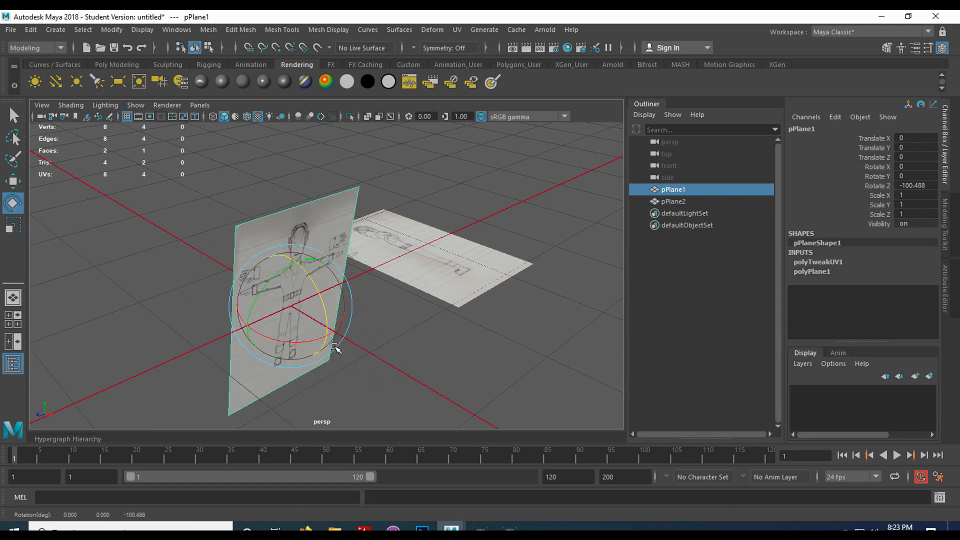
pyautogui.click(907, 189)
pyautogui.write('90')
pyautogui.press('Return')
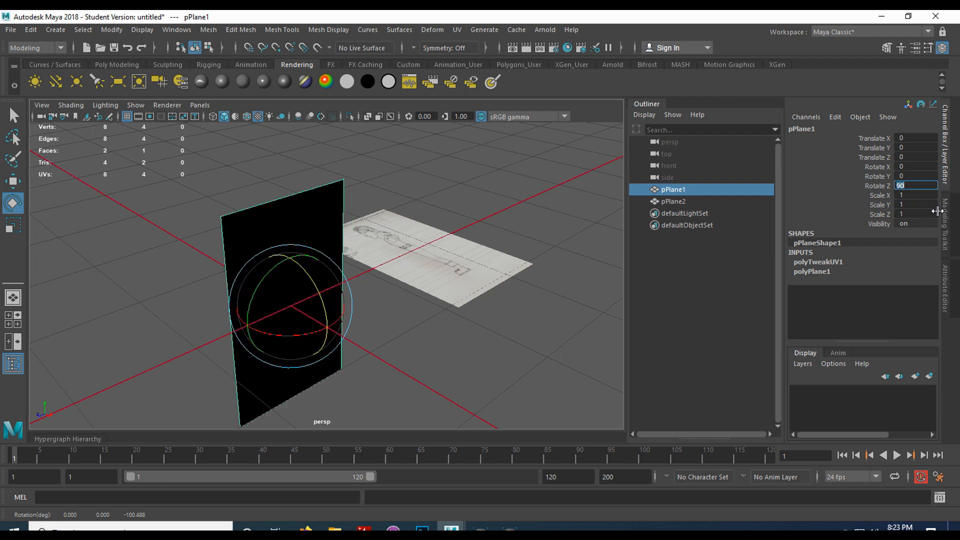
pyautogui.write('-90')
pyautogui.press('Return')
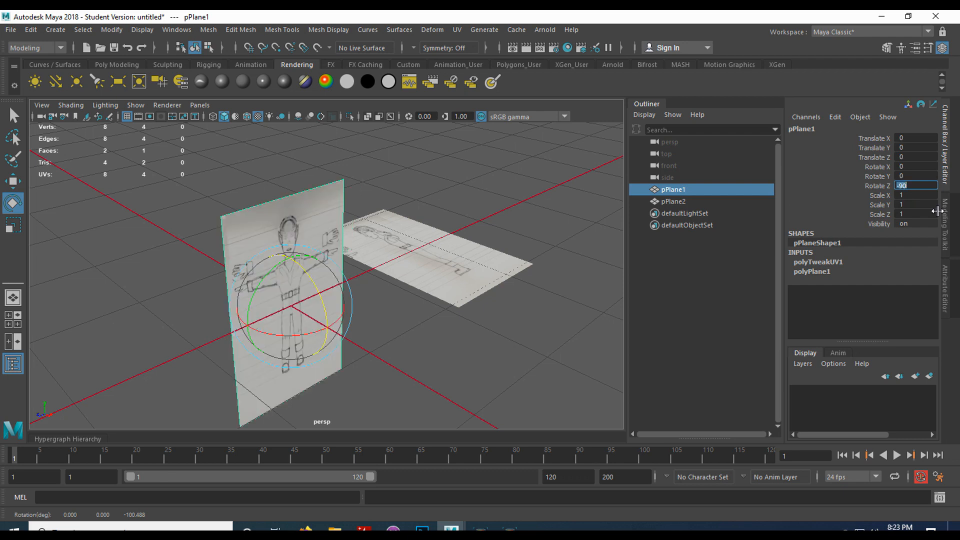
# Step: Turn the front-view plane to face forward by setting its Rotate X to 90
pyautogui.moveTo(296, 335); pyautogui.dragTo(223, 334)
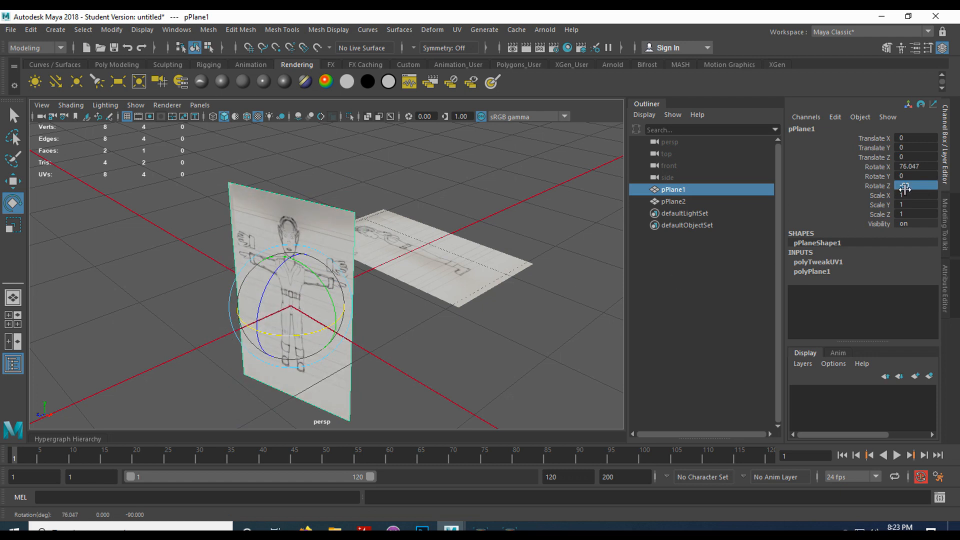
pyautogui.click(903, 168)
pyautogui.write('90')
pyautogui.press('Return')
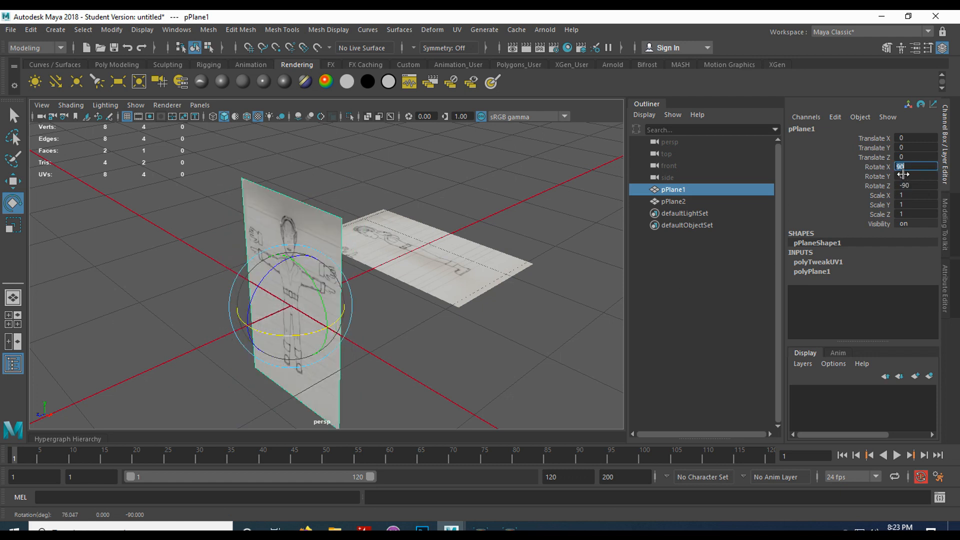
# Step: Move the front-view plane back along the Z axis, behind the side-view plane
pyautogui.click(407, 327)
pyautogui.click(334, 351)
pyautogui.press('w')
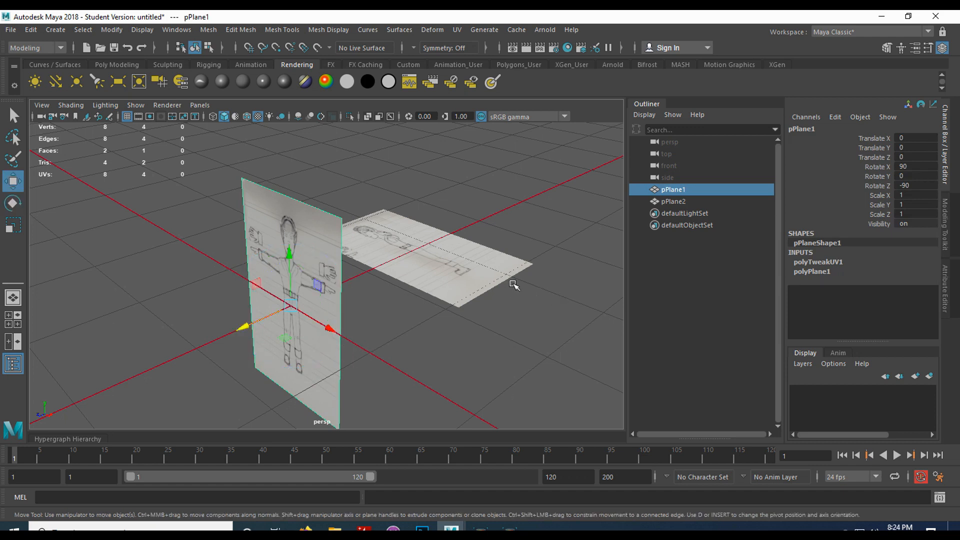
pyautogui.moveTo(246, 327); pyautogui.dragTo(463, 241)
# Step: Select the side-view plane and stand it upright by setting its Rotate Z to -90
pyautogui.click(481, 294)
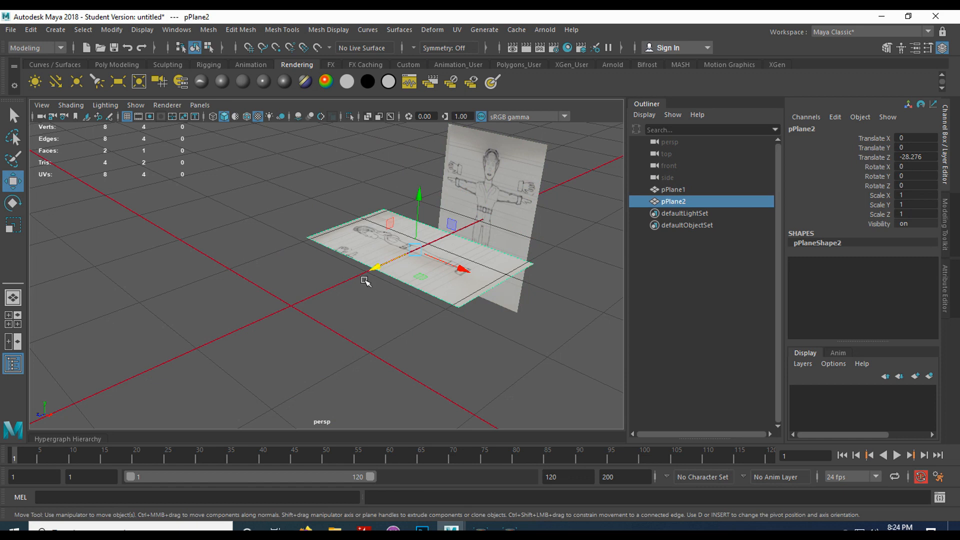
pyautogui.press('e')
pyautogui.moveTo(445, 290); pyautogui.dragTo(532, 274)
pyautogui.doubleClick(912, 185)
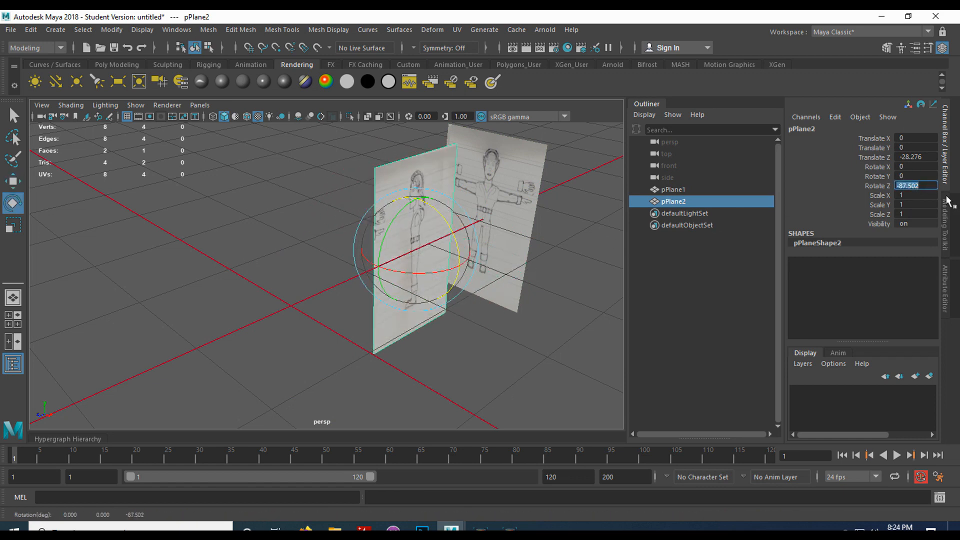
pyautogui.write('-90')
pyautogui.press('Return')
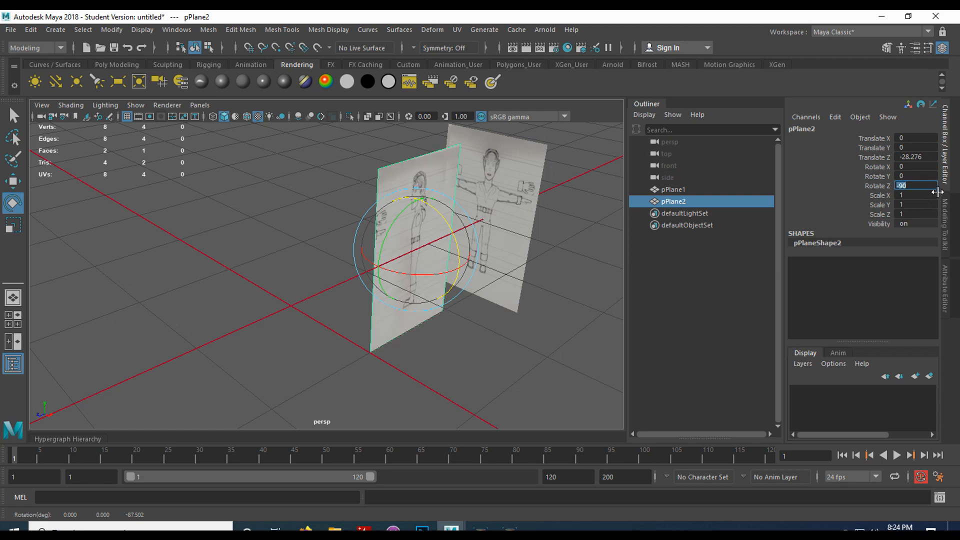
# Step: Center the side-view plane at the origin by setting its Translate X and Translate Z to 0
pyautogui.keyDown('alt'); pyautogui.moveTo(430, 338); pyautogui.dragTo(467, 337); pyautogui.keyUp('alt')
pyautogui.press('w')
pyautogui.keyDown('alt'); pyautogui.moveTo(489, 279); pyautogui.dragTo(99, 246); pyautogui.keyUp('alt')
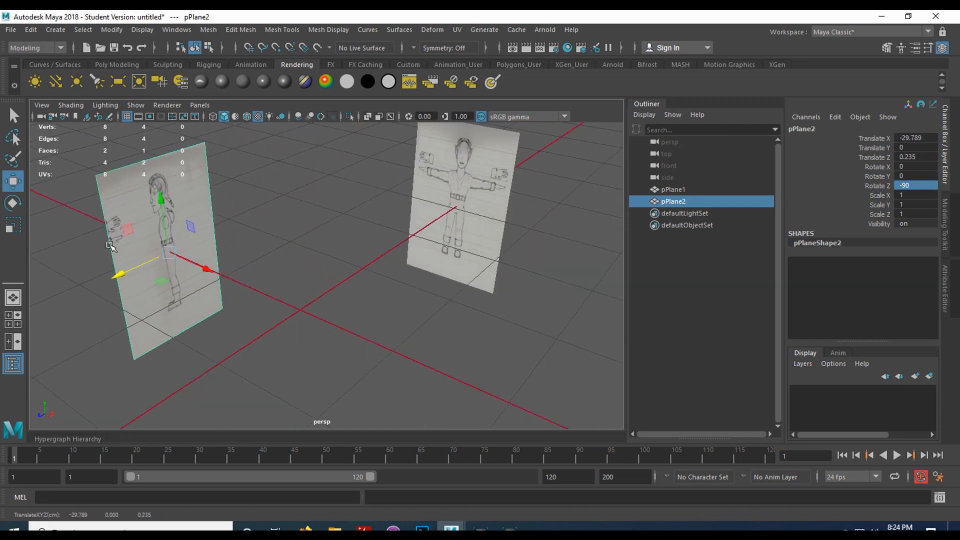
pyautogui.doubleClick(905, 157)
pyautogui.doubleClick(917, 138)
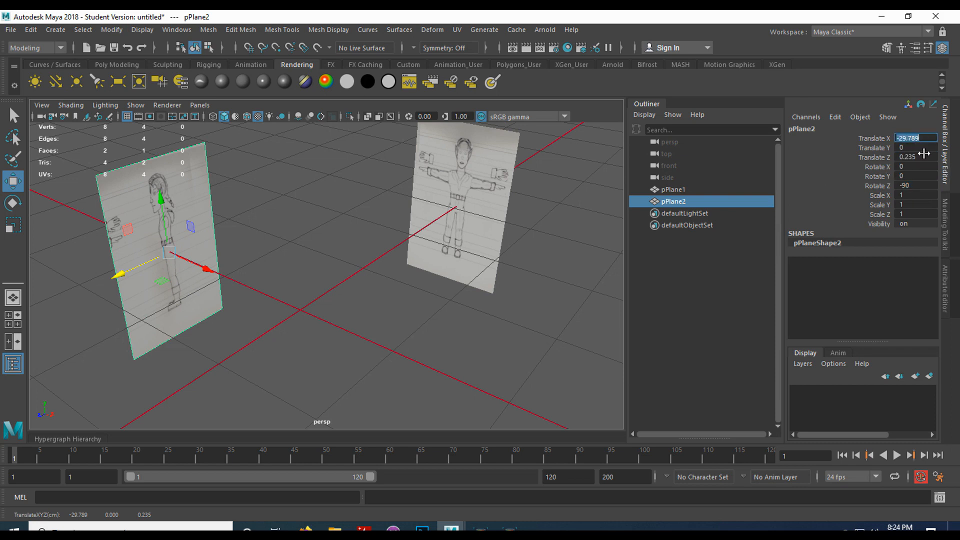
pyautogui.write('0')
pyautogui.press('Tab')
pyautogui.press('Tab')
pyautogui.write('0')
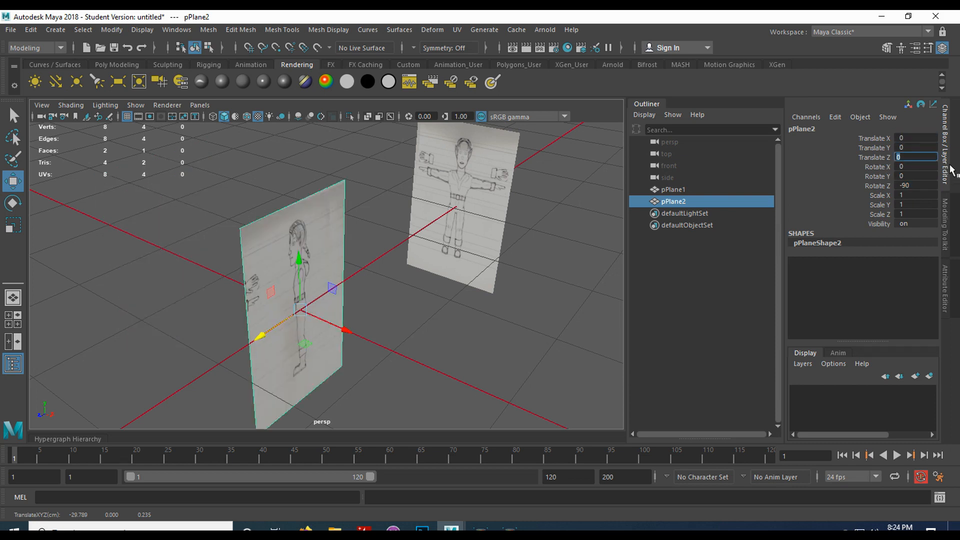
pyautogui.press('Return')
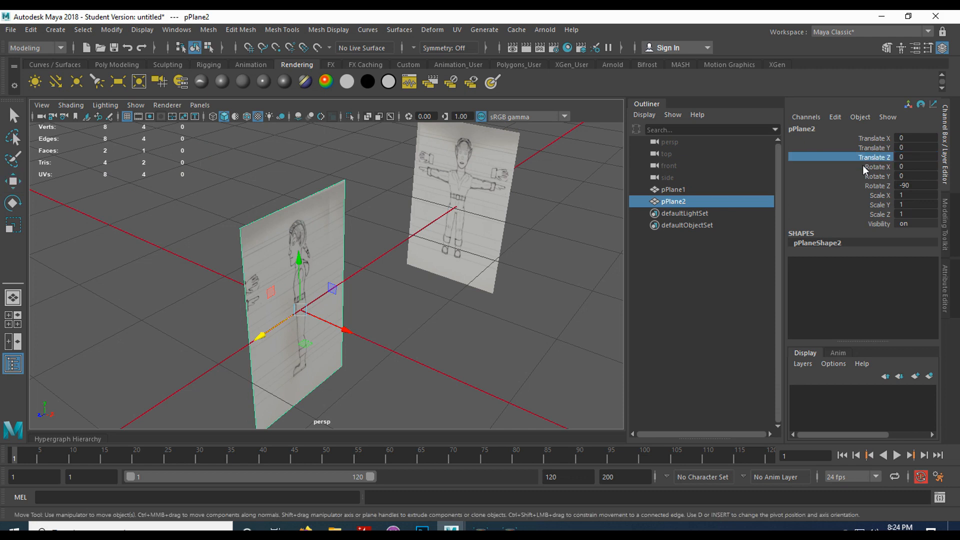
# Step: Slide the side-view plane away from the origin along the X axis to about -39.7
pyautogui.moveTo(341, 329); pyautogui.dragTo(148, 283)
pyautogui.moveTo(247, 275)
pyautogui.keyDown('alt'); pyautogui.mouseDown()
pyautogui.moveTo(216, 265)
pyautogui.moveTo(256, 273)
pyautogui.mouseUp(); pyautogui.keyUp('alt')
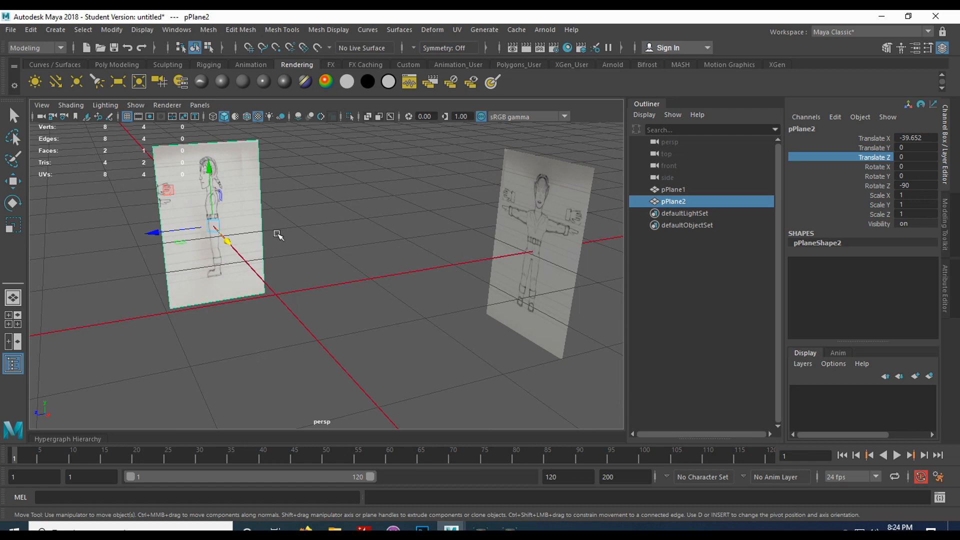
pyautogui.keyDown('alt'); pyautogui.moveTo(307, 258); pyautogui.dragTo(214, 172); pyautogui.keyUp('alt')
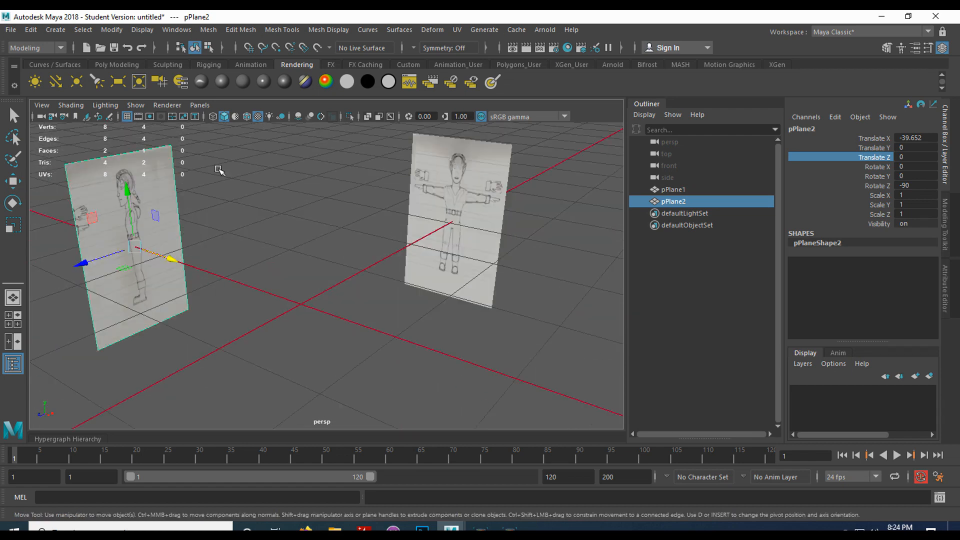
pyautogui.click(372, 320)
pyautogui.click(130, 227)
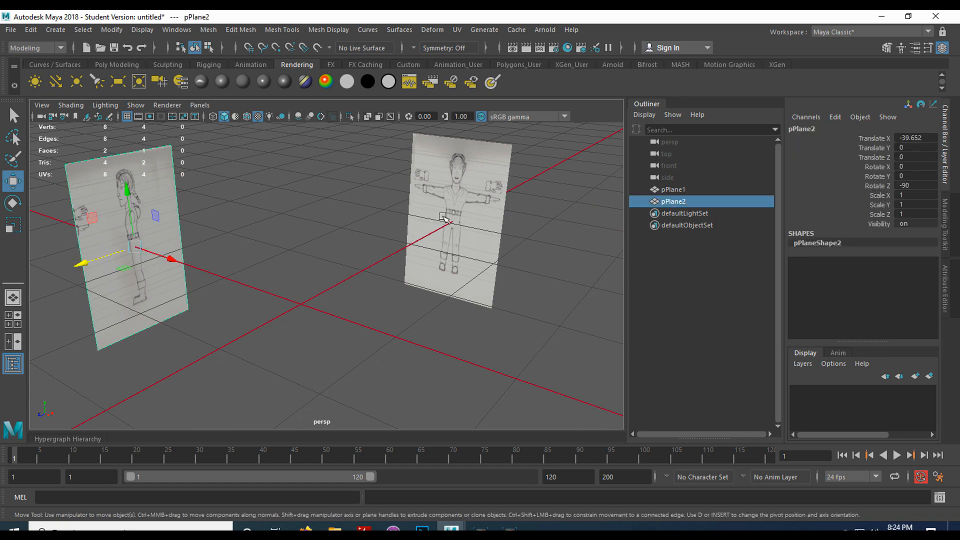
# Step: Slide the side-view and front-view planes back to the grid center so they intersect each other
pyautogui.moveTo(171, 258); pyautogui.dragTo(352, 362)
pyautogui.click(439, 257)
pyautogui.moveTo(408, 238); pyautogui.dragTo(232, 304)
# Step: Examine how the front and side drawings line up at the head, arms and belt where the planes intersect
pyautogui.scroll(6, 286, 259)
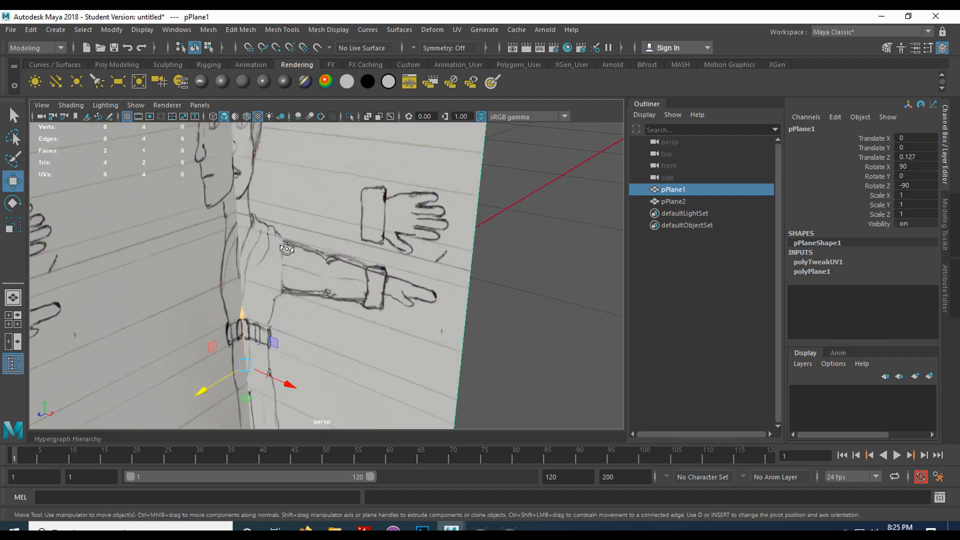
pyautogui.keyDown('alt'); pyautogui.moveTo(287, 249); pyautogui.dragTo(292, 240); pyautogui.keyUp('alt')
pyautogui.keyDown('alt'); pyautogui.moveTo(317, 204); pyautogui.dragTo(314, 278, button='middle'); pyautogui.keyUp('alt')
pyautogui.scroll(4, 314, 278)
pyautogui.keyDown('alt'); pyautogui.moveTo(279, 220); pyautogui.dragTo(296, 263, button='middle'); pyautogui.keyUp('alt')
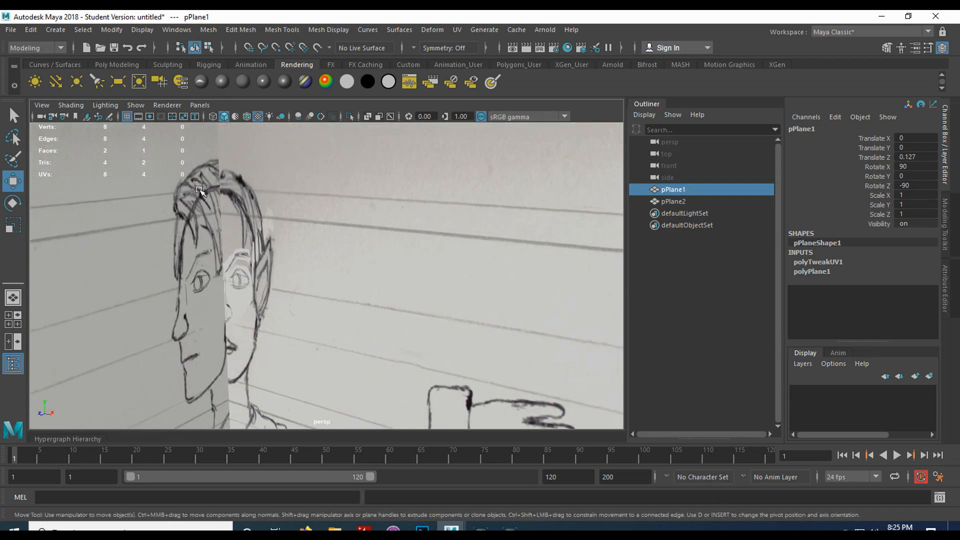
pyautogui.moveTo(285, 239)
pyautogui.keyDown('alt'); pyautogui.mouseDown(button='middle')
pyautogui.moveTo(284, 172)
pyautogui.moveTo(280, 195)
pyautogui.moveTo(296, 205)
pyautogui.moveTo(269, 243)
pyautogui.mouseUp(button='middle'); pyautogui.keyUp('alt')
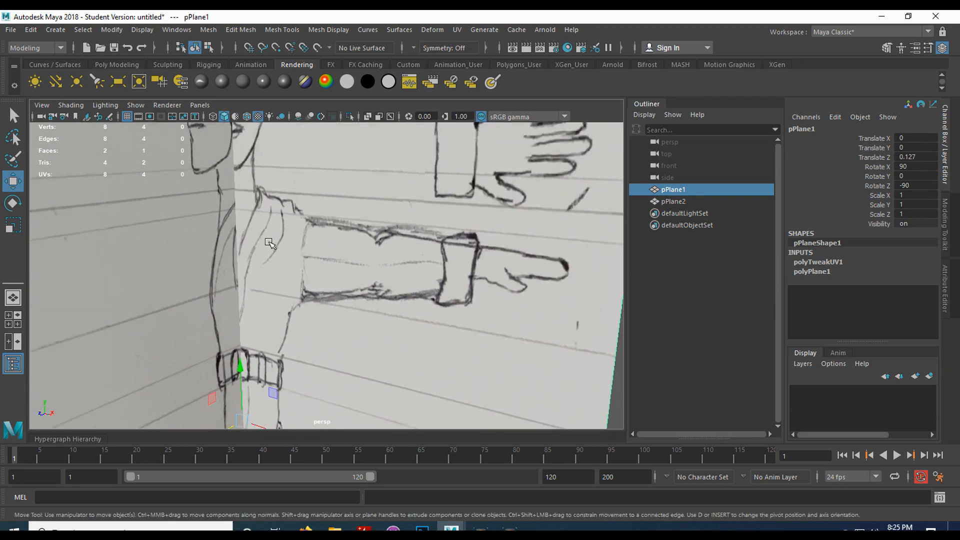
pyautogui.moveTo(289, 320)
pyautogui.keyDown('alt'); pyautogui.mouseDown(button='middle')
pyautogui.moveTo(333, 229)
pyautogui.moveTo(328, 310)
pyautogui.mouseUp(button='middle'); pyautogui.keyUp('alt')
pyautogui.keyDown('alt'); pyautogui.moveTo(325, 208); pyautogui.dragTo(343, 413, button='middle'); pyautogui.keyUp('alt')
pyautogui.scroll(-5, 328, 273)
pyautogui.scroll(-6, 327, 273)
pyautogui.keyDown('alt'); pyautogui.moveTo(345, 305); pyautogui.dragTo(356, 234, button='middle'); pyautogui.keyUp('alt')
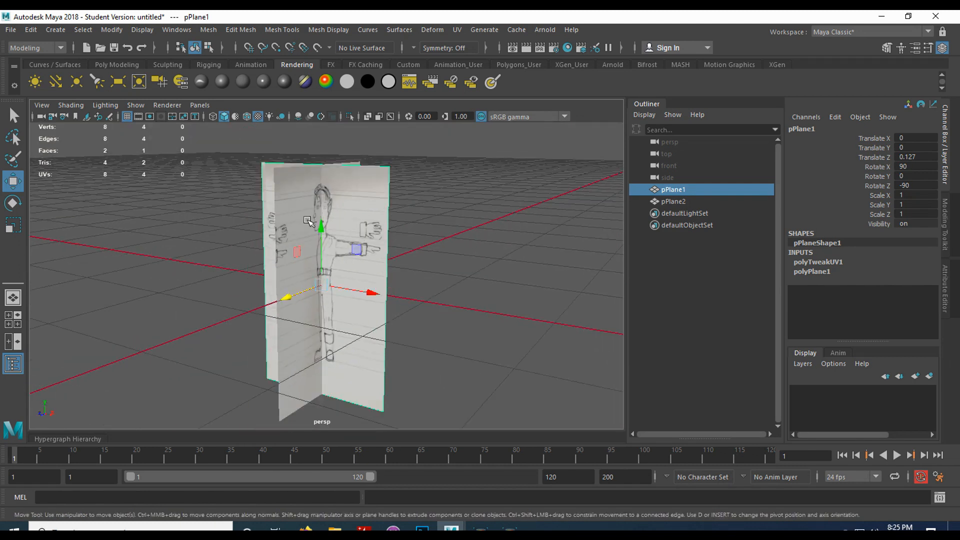
# Step: Undo a trial X-axis move of the front-view plane and move it back along the Z axis to about -59.4
pyautogui.moveTo(371, 292); pyautogui.dragTo(232, 267)
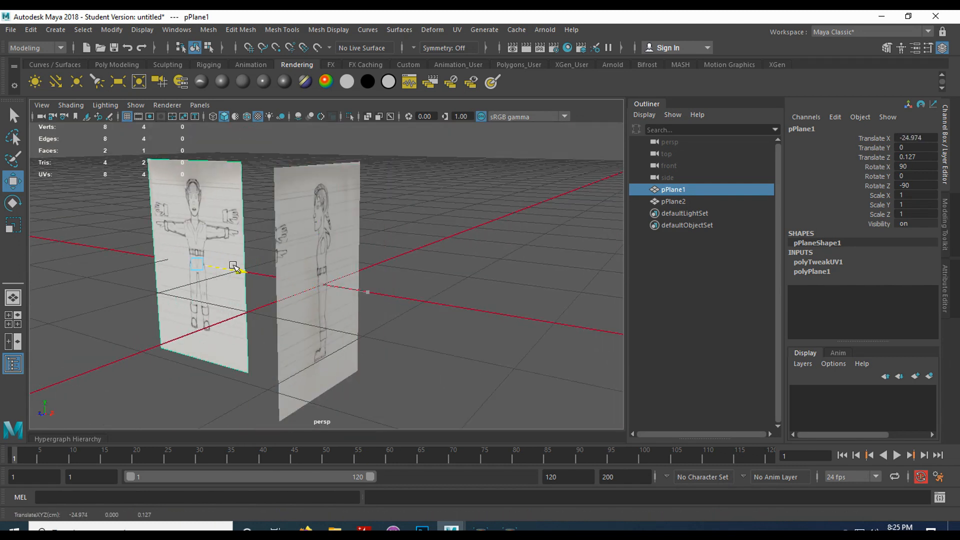
pyautogui.hotkey('ctrl', 'z')
pyautogui.moveTo(286, 297); pyautogui.dragTo(150, 255)
# Step: Select the side-view plane and move it out along the X axis to about -60.4
pyautogui.click(343, 290)
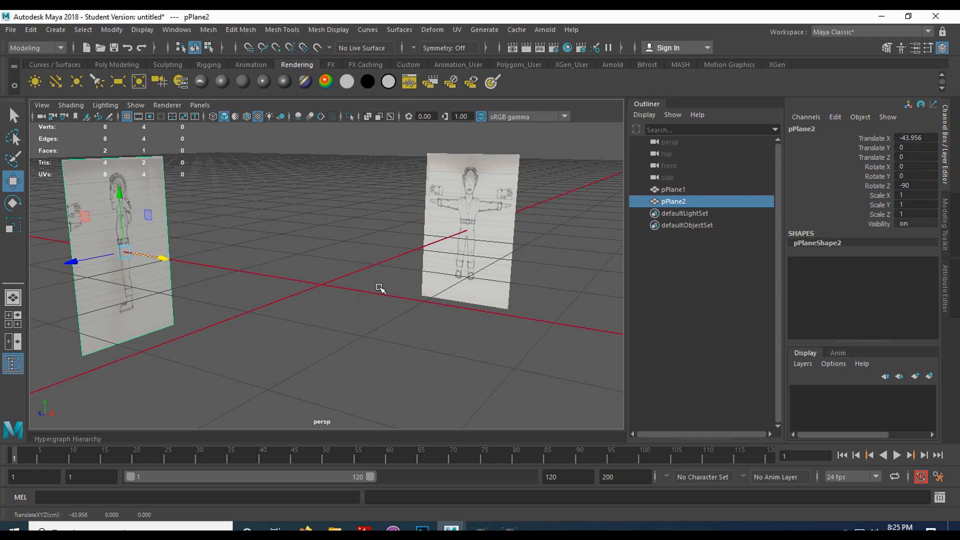
pyautogui.scroll(-3, 356, 265)
pyautogui.keyDown('alt'); pyautogui.moveTo(356, 265); pyautogui.dragTo(310, 287); pyautogui.keyUp('alt')
pyautogui.moveTo(182, 304); pyautogui.dragTo(122, 287)
pyautogui.keyDown('alt'); pyautogui.moveTo(274, 276); pyautogui.dragTo(306, 307); pyautogui.keyUp('alt')
# Step: Select both image planes and create a display layer from the selection
pyautogui.scroll(-2, 306, 306)
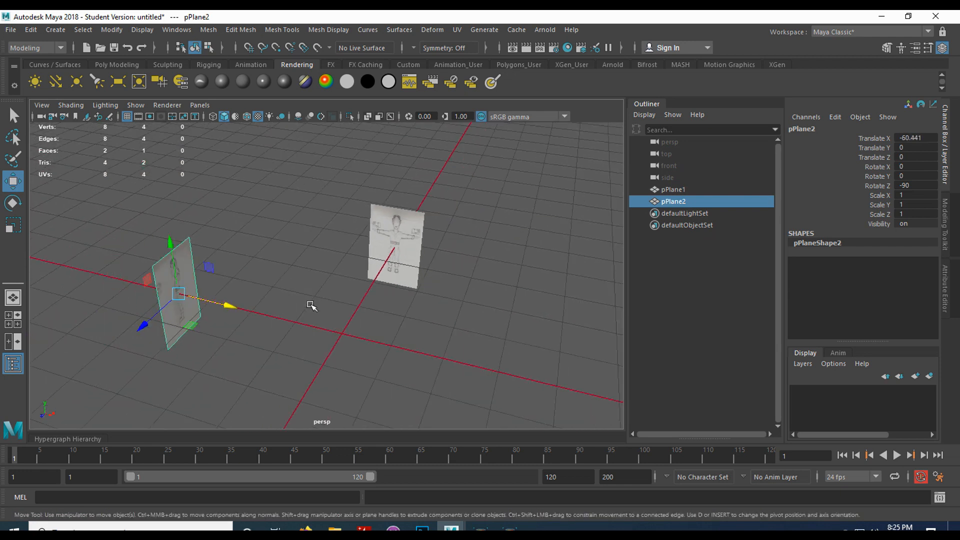
pyautogui.moveTo(121, 200); pyautogui.dragTo(460, 362)
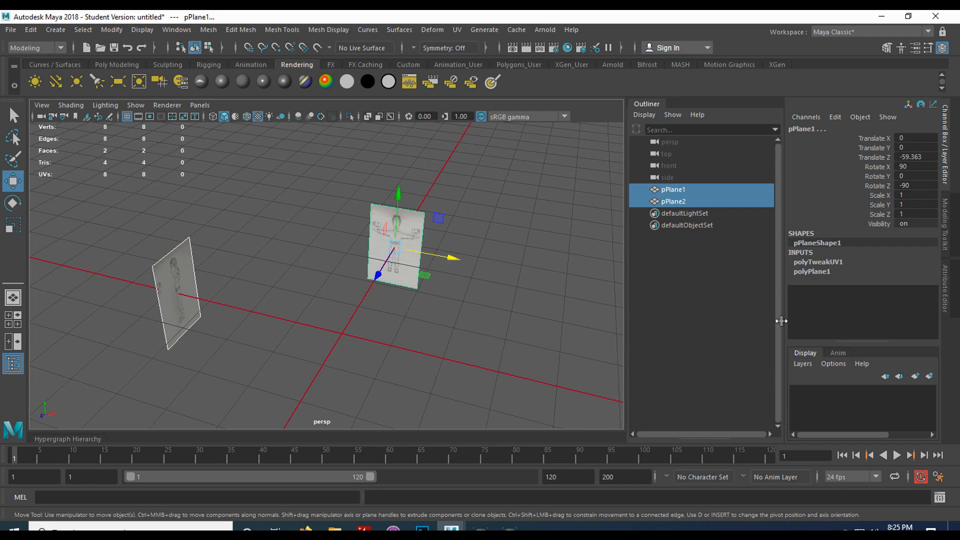
pyautogui.click(802, 364)
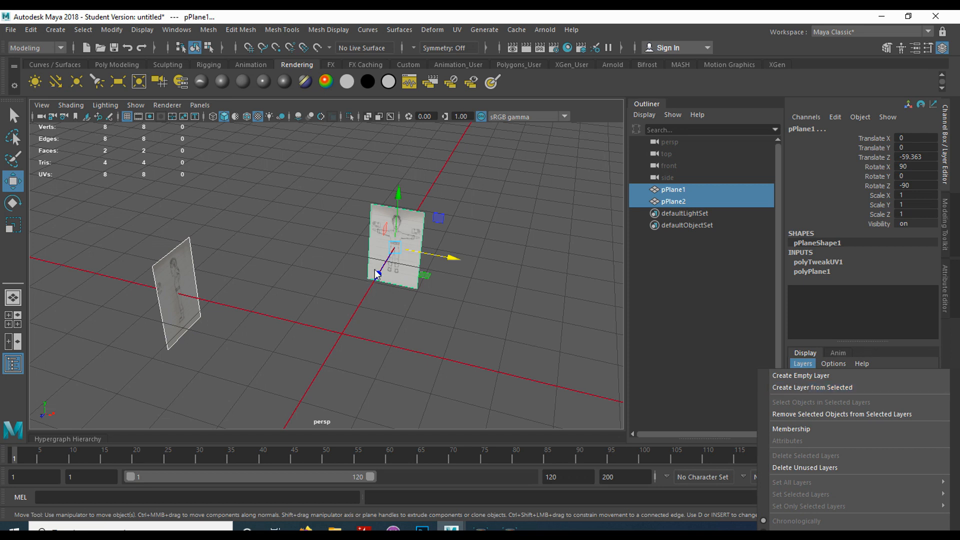
pyautogui.click(821, 387)
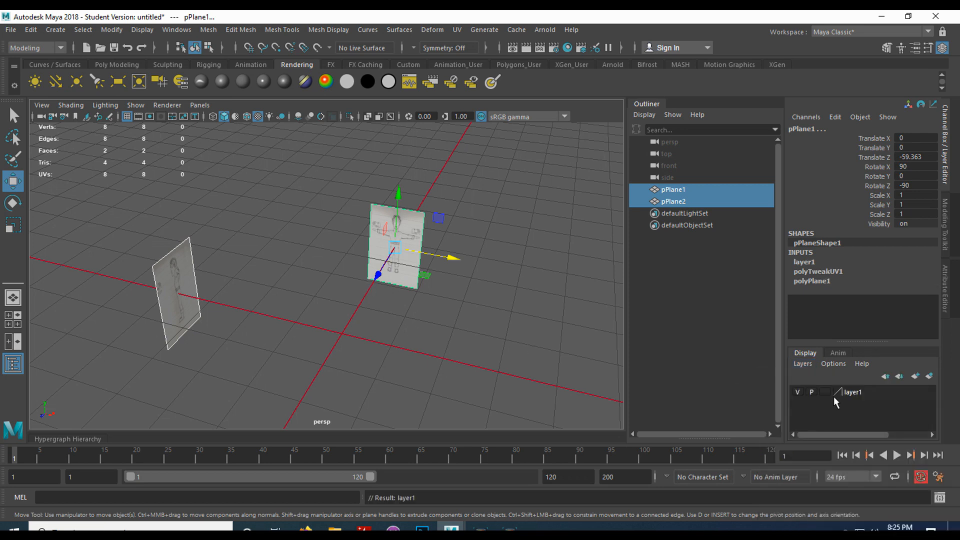
# Step: Toggle the new display layer's visibility off and on to check that it controls both planes
pyautogui.click(797, 392)
pyautogui.click(797, 392)
pyautogui.click(797, 392)
pyautogui.click(797, 392)
pyautogui.keyDown('alt'); pyautogui.moveTo(361, 322); pyautogui.dragTo(348, 292); pyautogui.keyUp('alt')
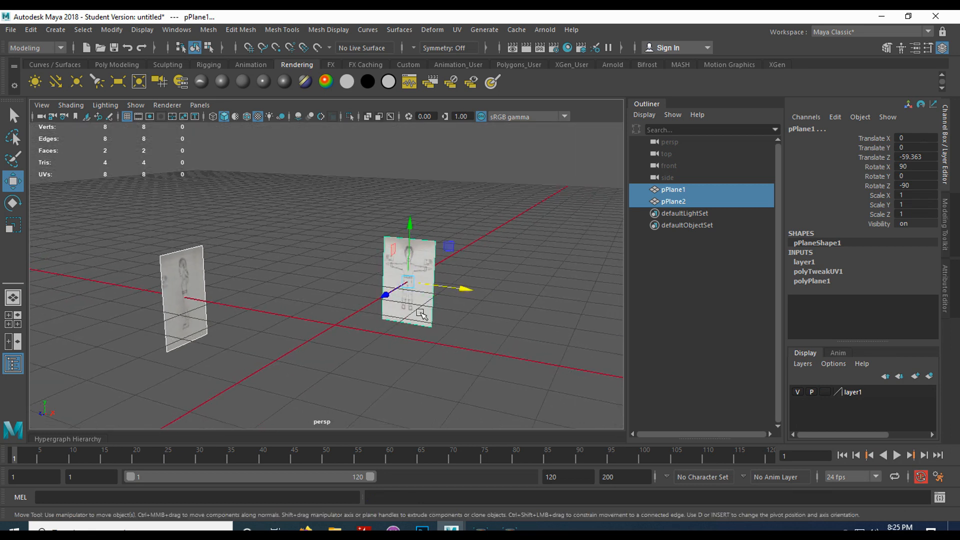
# Step: Maximize the front orthographic view and turn on textured shading in it
pyautogui.press('space')
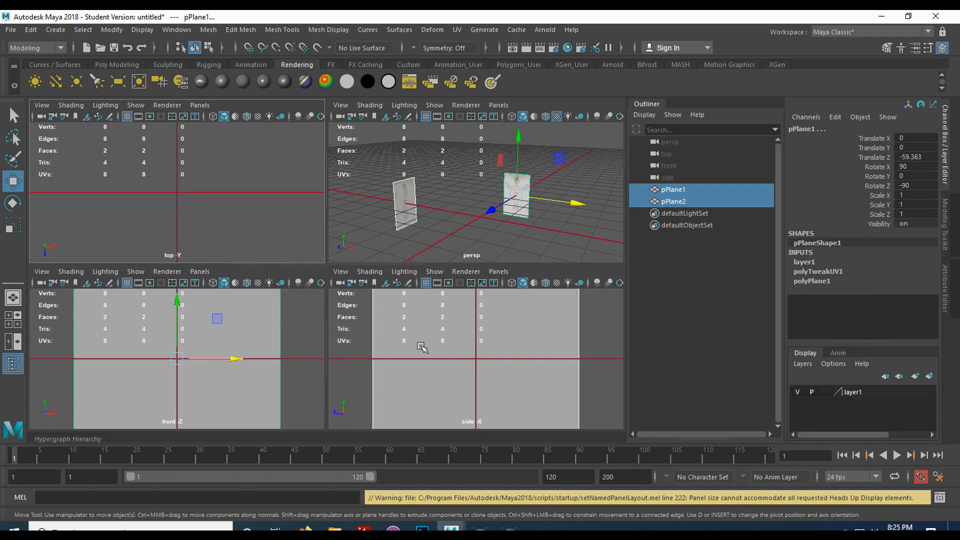
pyautogui.press('space')
pyautogui.press('space')
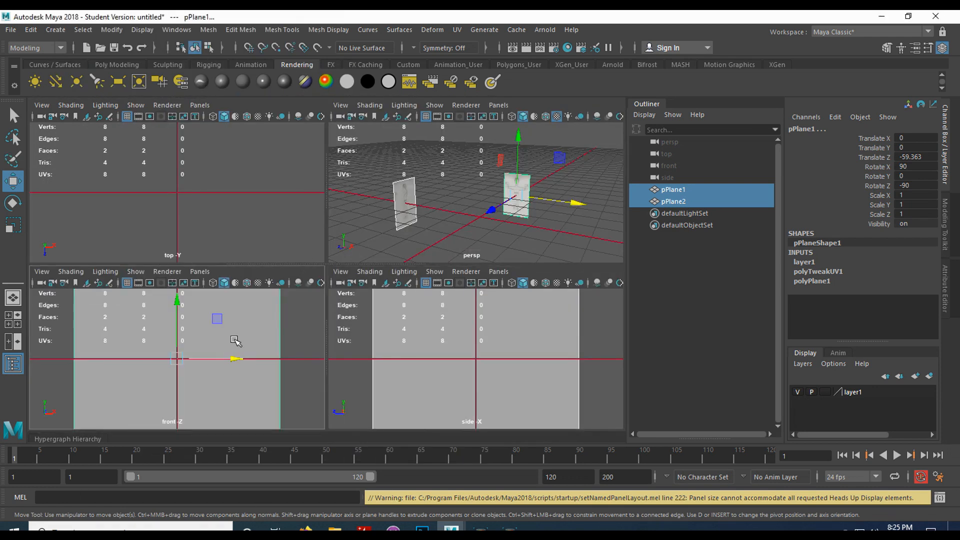
pyautogui.press('space')
pyautogui.press('6')
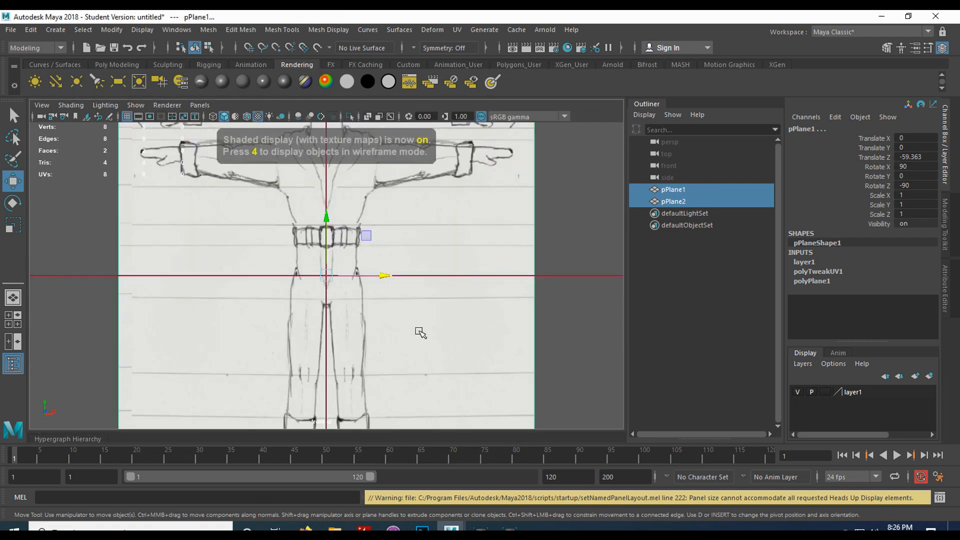
# Step: Move both planes up along Y to about 11.36 so the front figure's feet rest on the ground line
pyautogui.scroll(-5, 420, 332)
pyautogui.moveTo(332, 227); pyautogui.dragTo(323, 117)
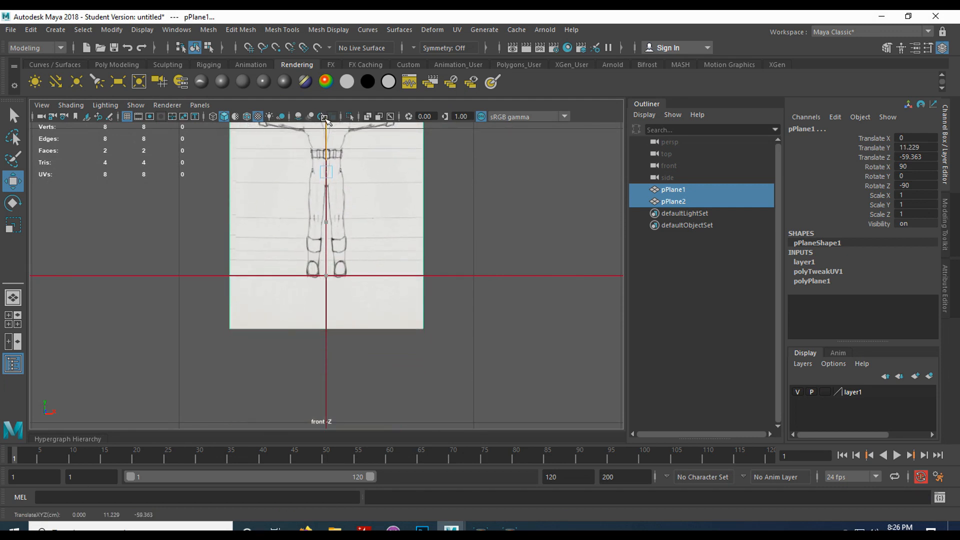
pyautogui.keyDown('alt'); pyautogui.moveTo(379, 208); pyautogui.dragTo(393, 322, button='middle'); pyautogui.keyUp('alt')
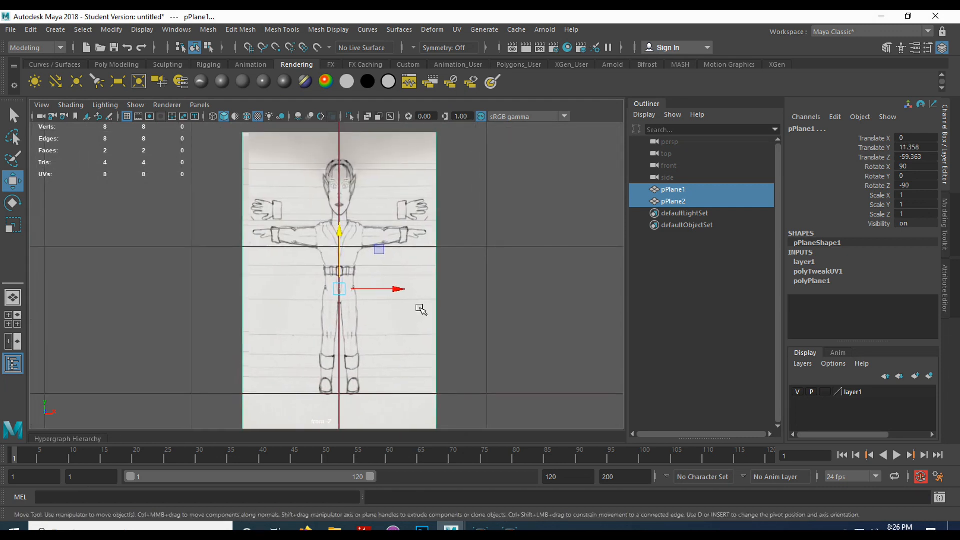
pyautogui.scroll(-1, 444, 299)
# Step: Maximize the side orthographic view with textured shading and check the side figure's foot against the ground line
pyautogui.press('space')
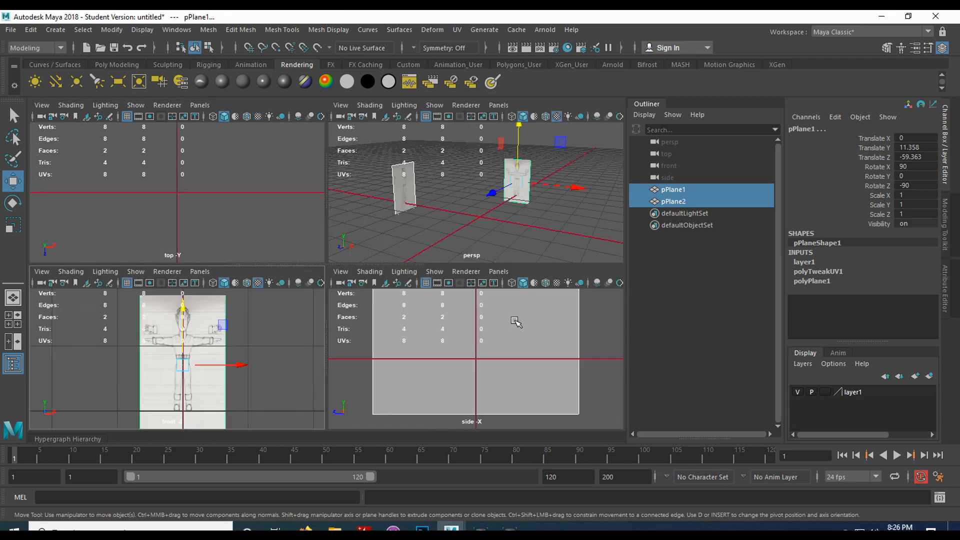
pyautogui.press('space')
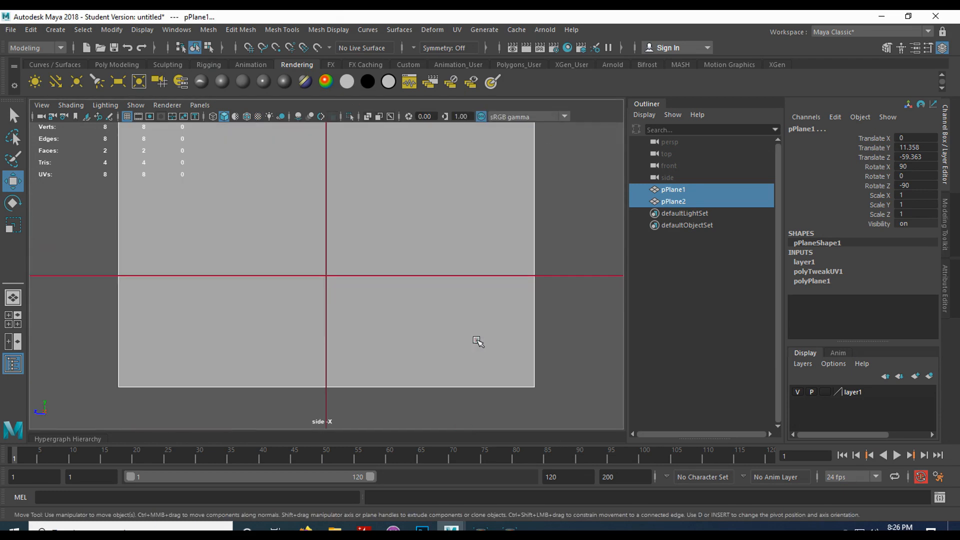
pyautogui.press('6')
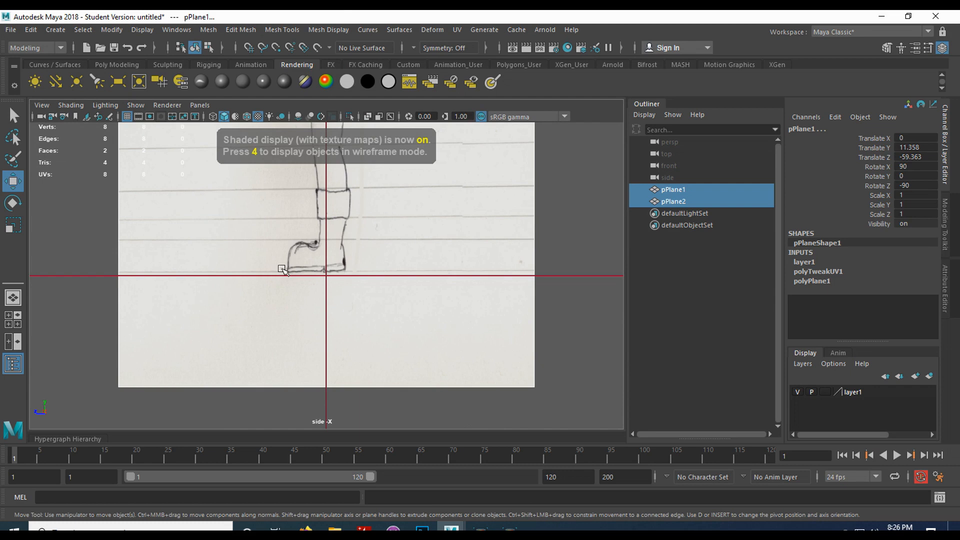
pyautogui.moveTo(405, 251)
pyautogui.keyDown('alt'); pyautogui.mouseDown(button='middle')
pyautogui.moveTo(400, 306)
pyautogui.moveTo(408, 307)
pyautogui.mouseUp(button='middle'); pyautogui.keyUp('alt')
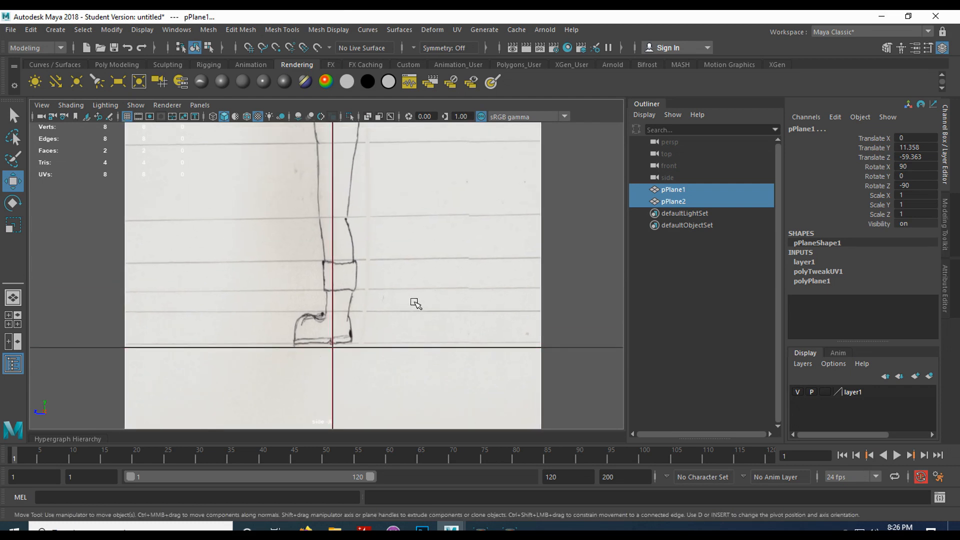
pyautogui.scroll(-5, 416, 303)
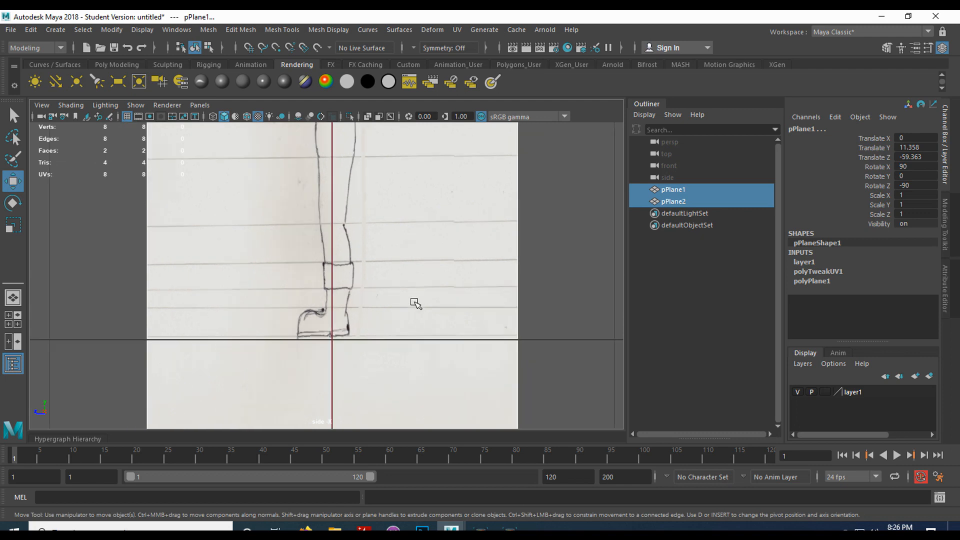
pyautogui.scroll(5, 416, 303)
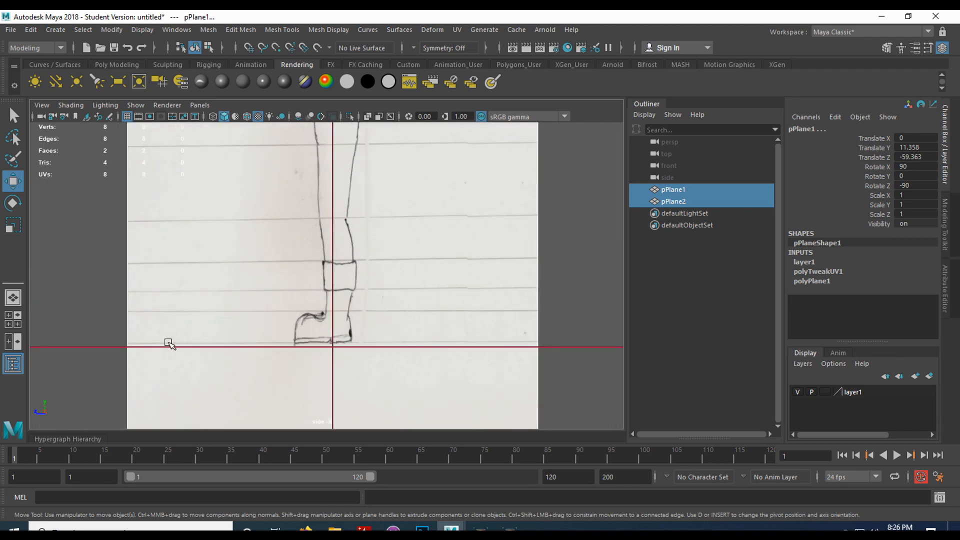
# Step: Check the front figure's alignment in the front view, return to the perspective view and deselect the planes
pyautogui.press('space')
pyautogui.press('space')
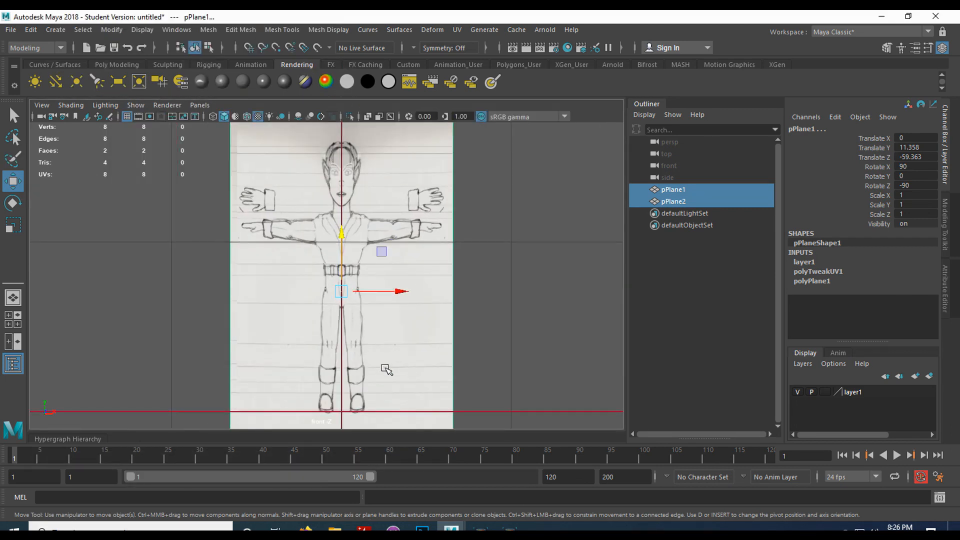
pyautogui.press('space')
pyautogui.press('space')
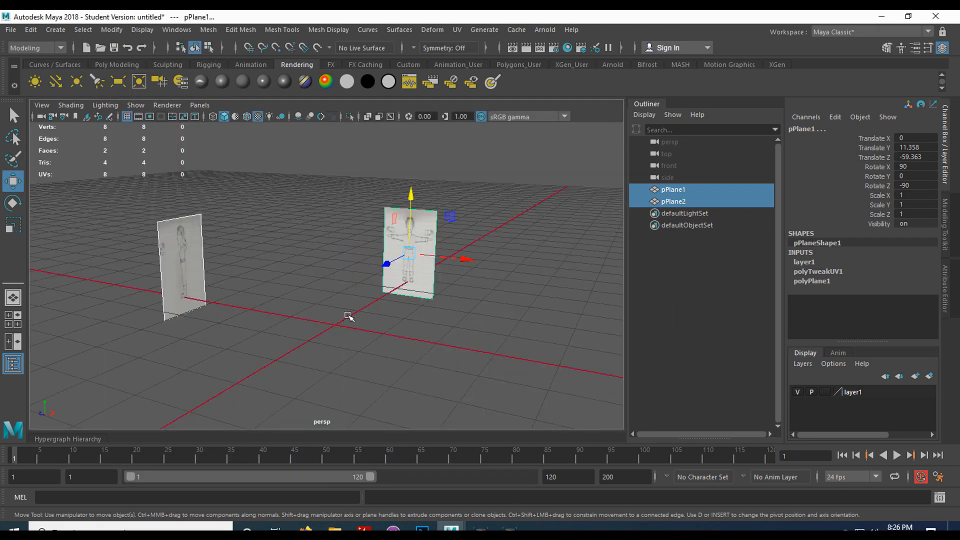
pyautogui.keyDown('alt'); pyautogui.moveTo(350, 317); pyautogui.dragTo(339, 328); pyautogui.keyUp('alt')
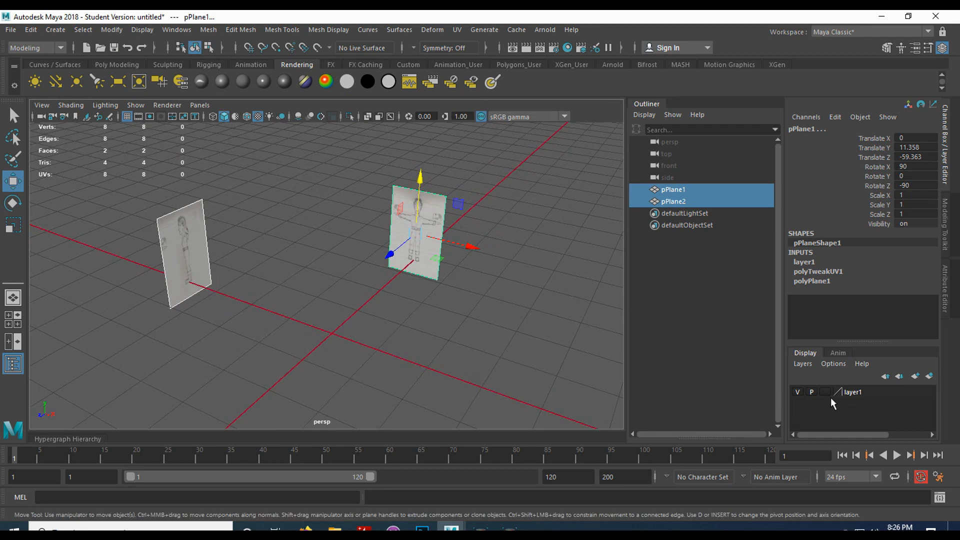
pyautogui.click(418, 317)
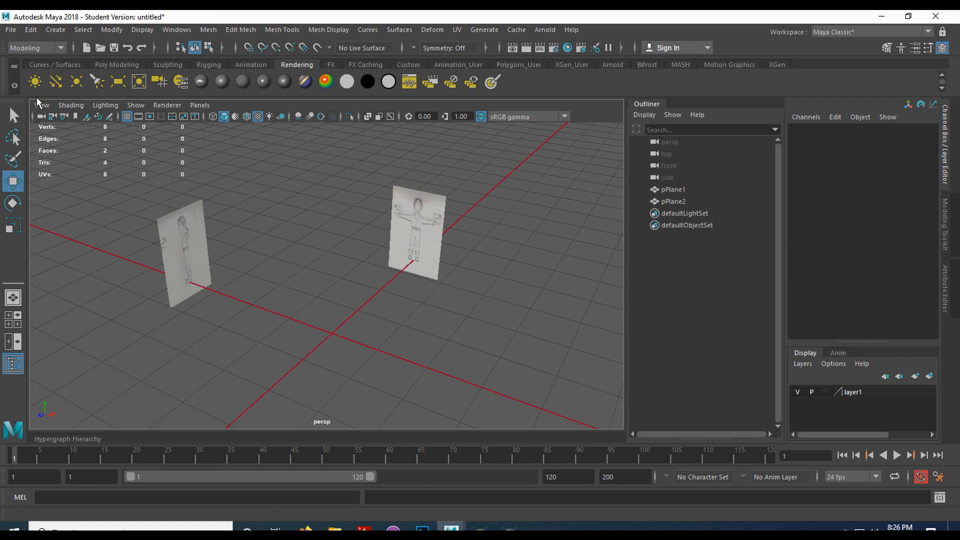
# Step: Create a polygon cube at the origin and set its height to 180
pyautogui.click(111, 64)
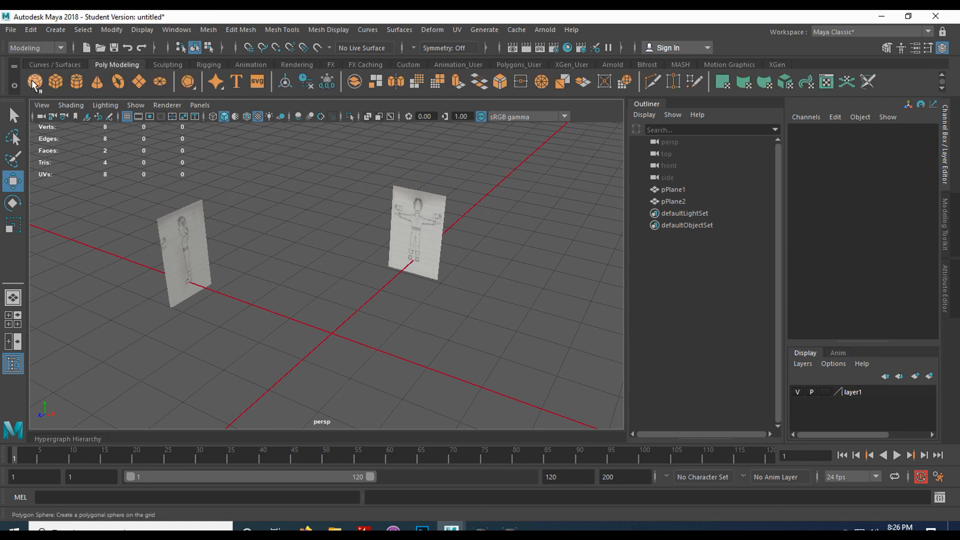
pyautogui.click(57, 83)
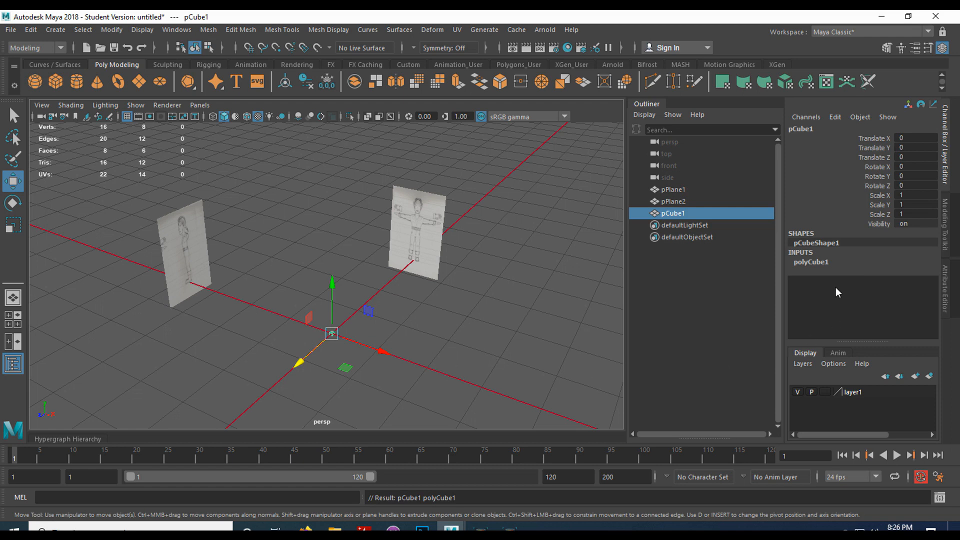
pyautogui.click(812, 262)
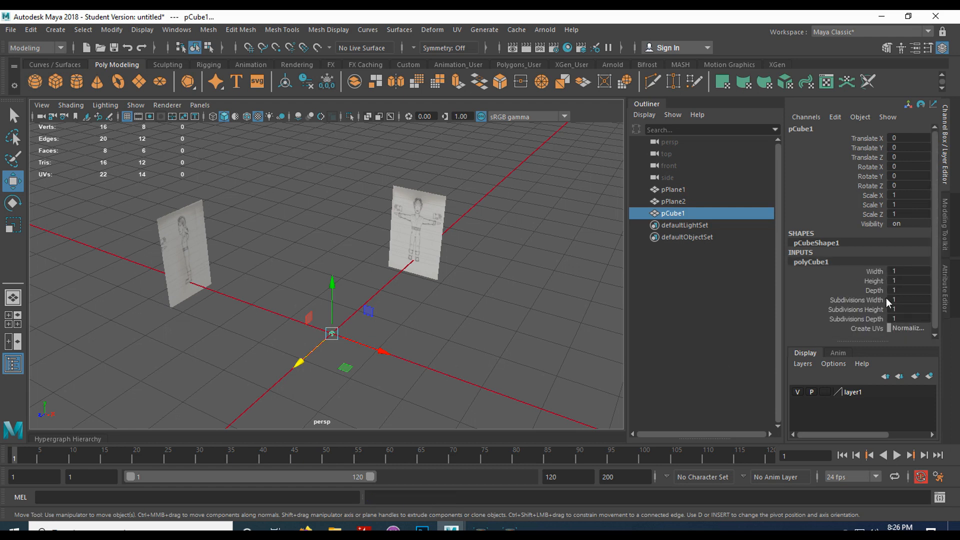
pyautogui.click(908, 271)
pyautogui.press('Tab')
pyautogui.write('180')
pyautogui.press('Return')
pyautogui.scroll(-7, 439, 361)
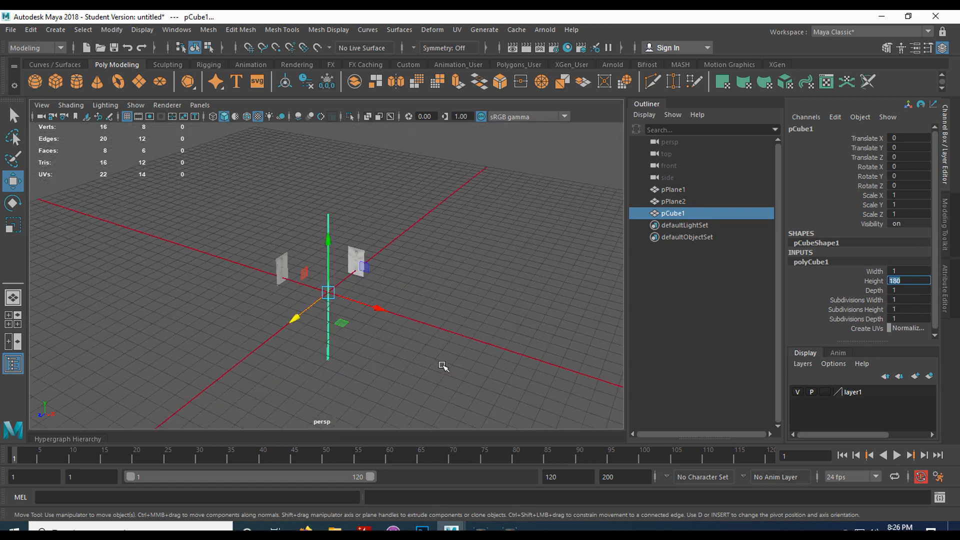
pyautogui.scroll(3, 439, 362)
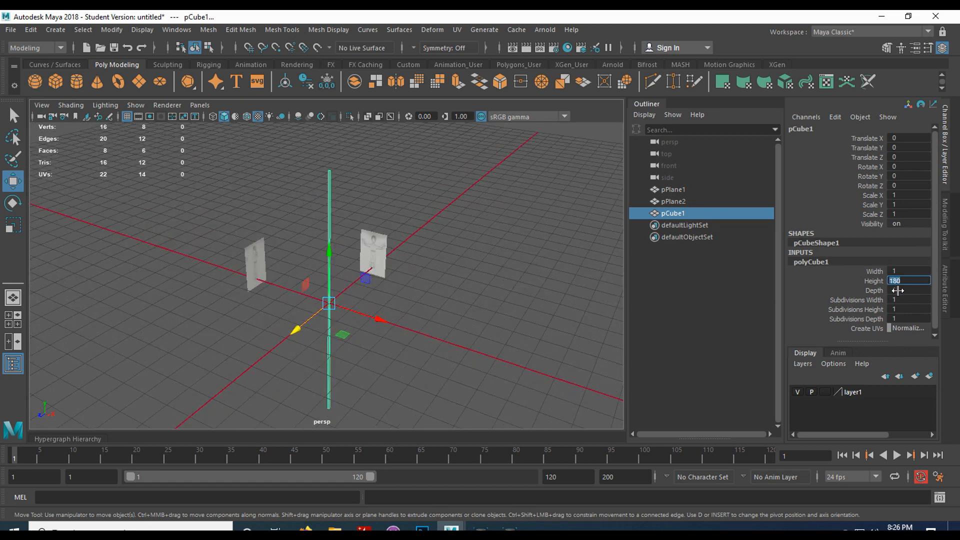
# Step: Set the cube's width and depth to 64 each
pyautogui.click(906, 270)
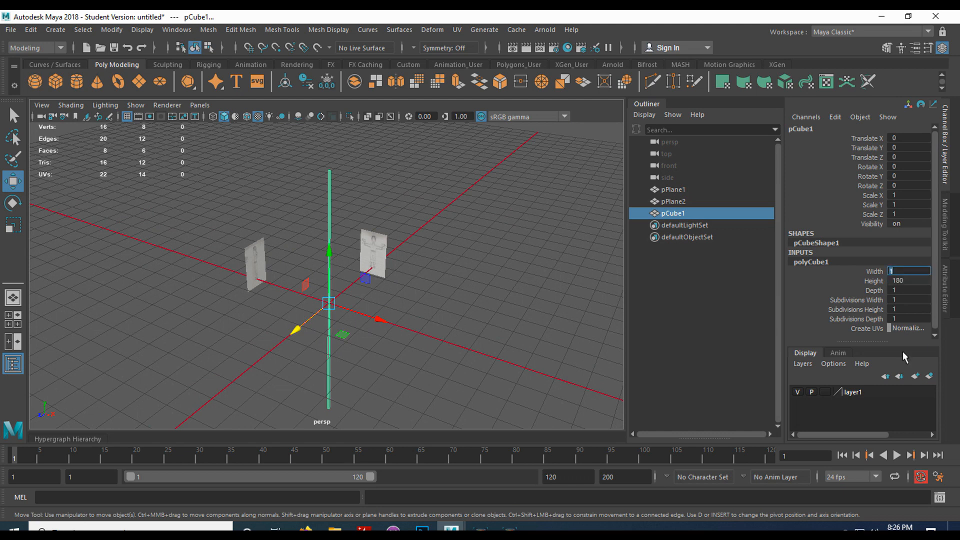
pyautogui.write('64')
pyautogui.press('Return')
pyautogui.click(913, 290)
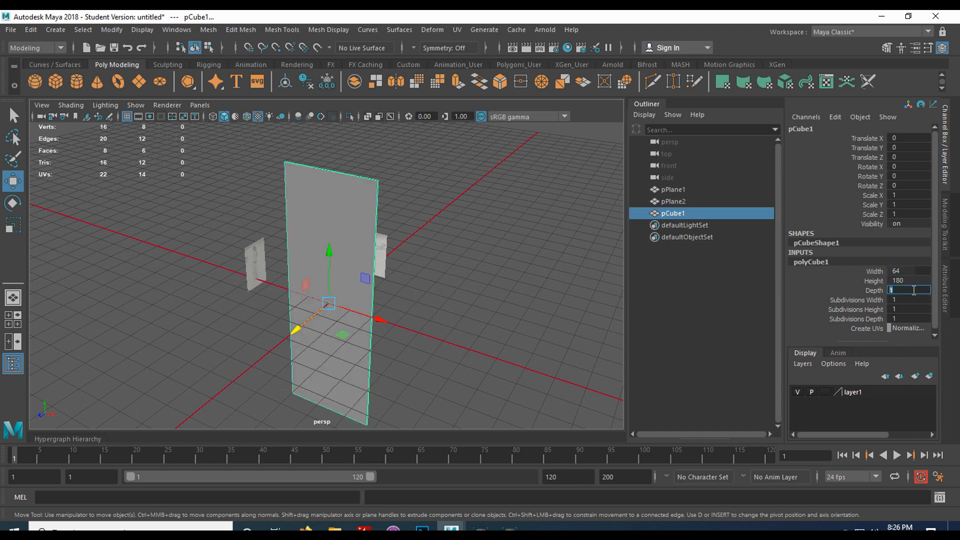
pyautogui.write('64')
pyautogui.press('Return')
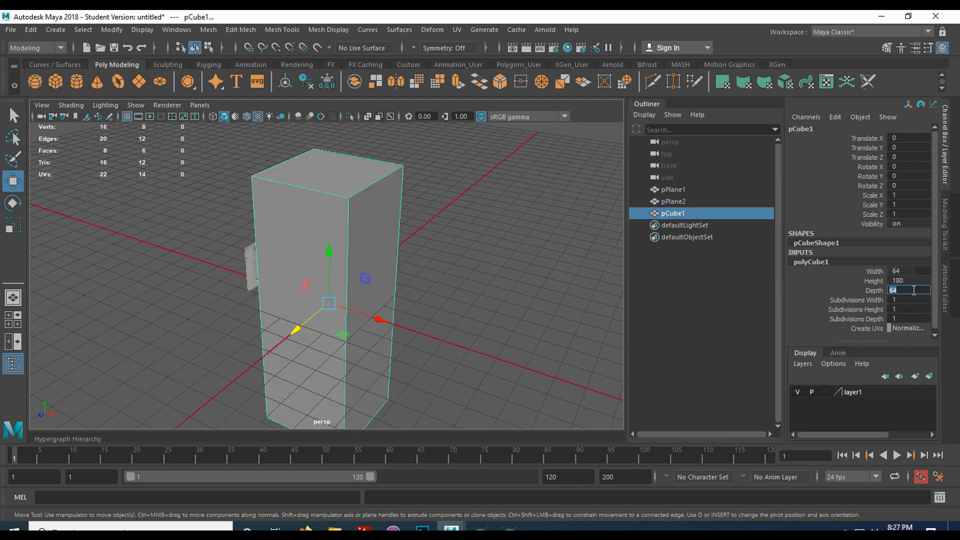
pyautogui.click(470, 287)
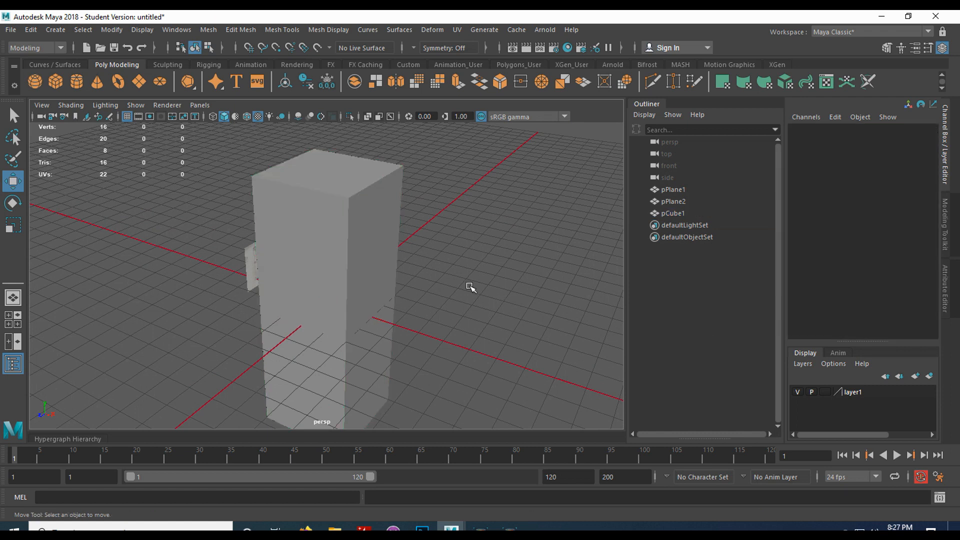
# Step: Raise the cube to Translate Y 90 so its base sits on the ground grid
pyautogui.click(364, 302)
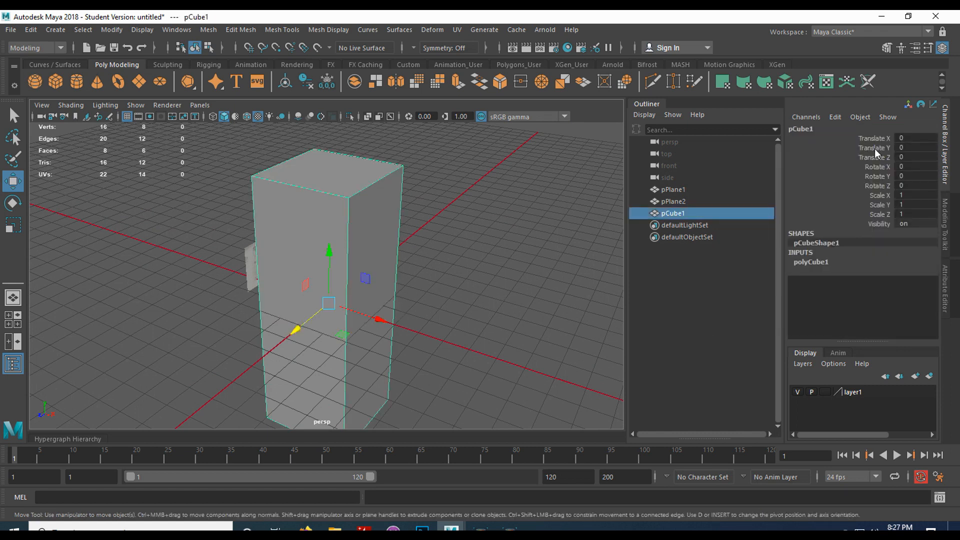
pyautogui.doubleClick(907, 147)
pyautogui.write('90')
pyautogui.press('Return')
pyautogui.keyDown('alt'); pyautogui.moveTo(418, 319); pyautogui.dragTo(293, 294); pyautogui.keyUp('alt')
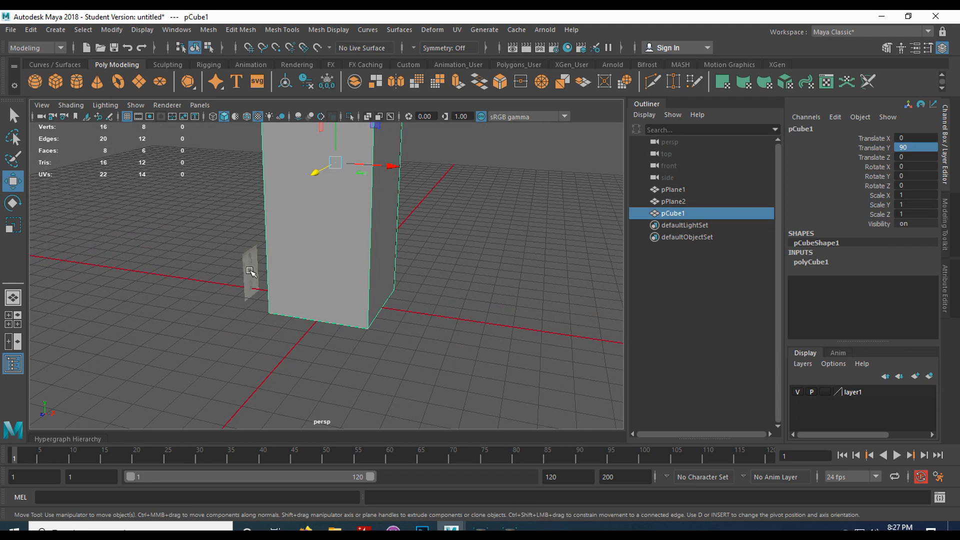
# Step: Move the cube back along Z to about -147, behind the front reference plane
pyautogui.moveTo(315, 169); pyautogui.dragTo(389, 143)
pyautogui.keyDown('alt'); pyautogui.moveTo(425, 284); pyautogui.dragTo(416, 326, button='middle'); pyautogui.keyUp('alt')
pyautogui.scroll(-5, 381, 250)
pyautogui.scroll(4, 409, 315)
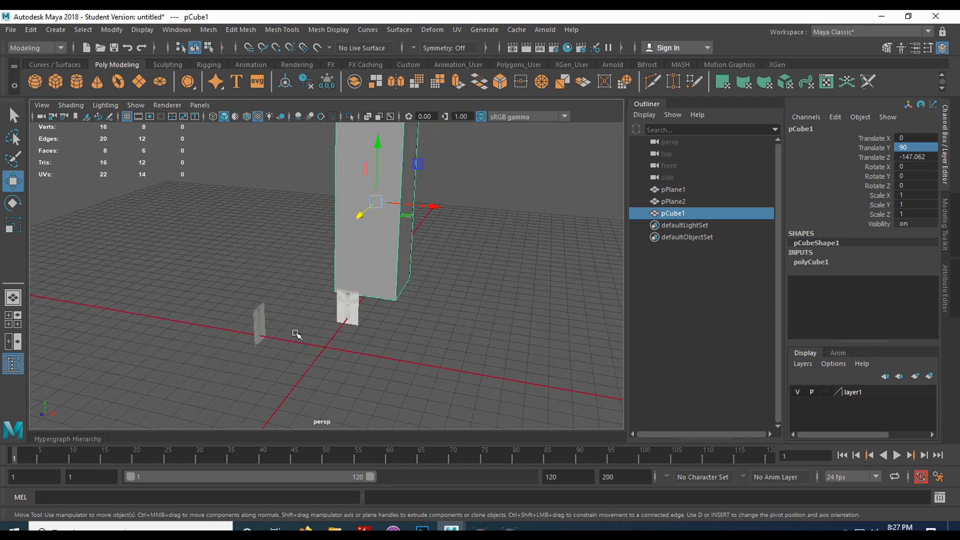
# Step: Select both reference planes and scale them uniformly to about 5.01 in the front view, using the cube as a size guide
pyautogui.moveTo(231, 324); pyautogui.dragTo(403, 404)
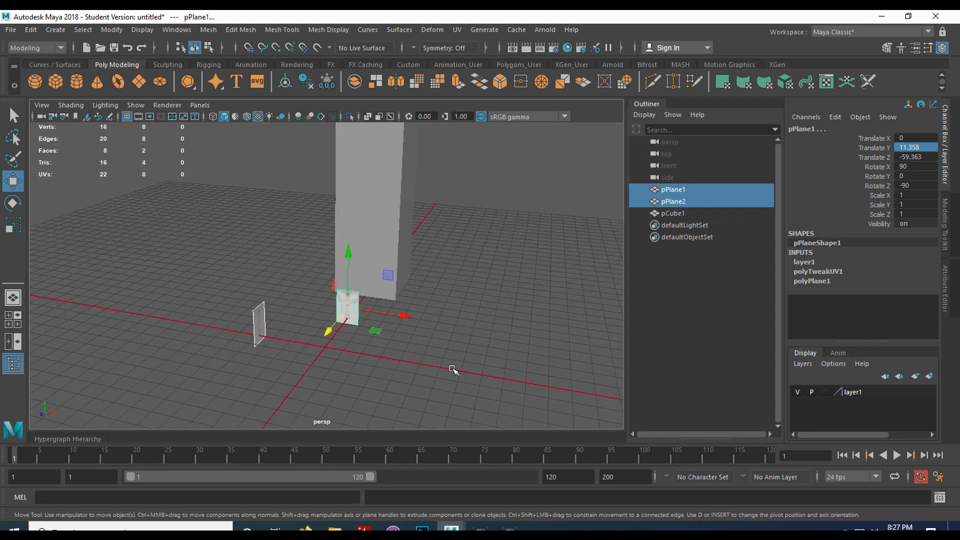
pyautogui.press('space')
pyautogui.press('space')
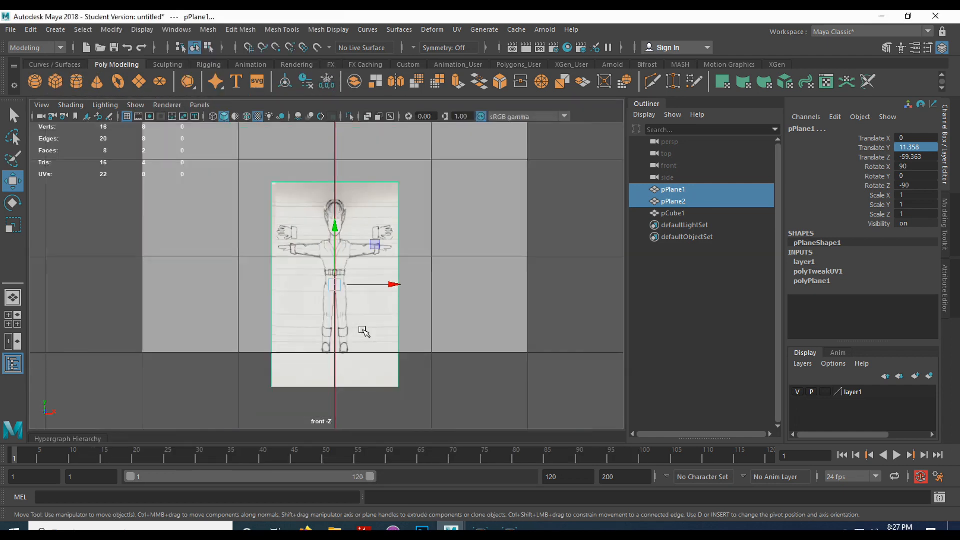
pyautogui.scroll(-5, 363, 330)
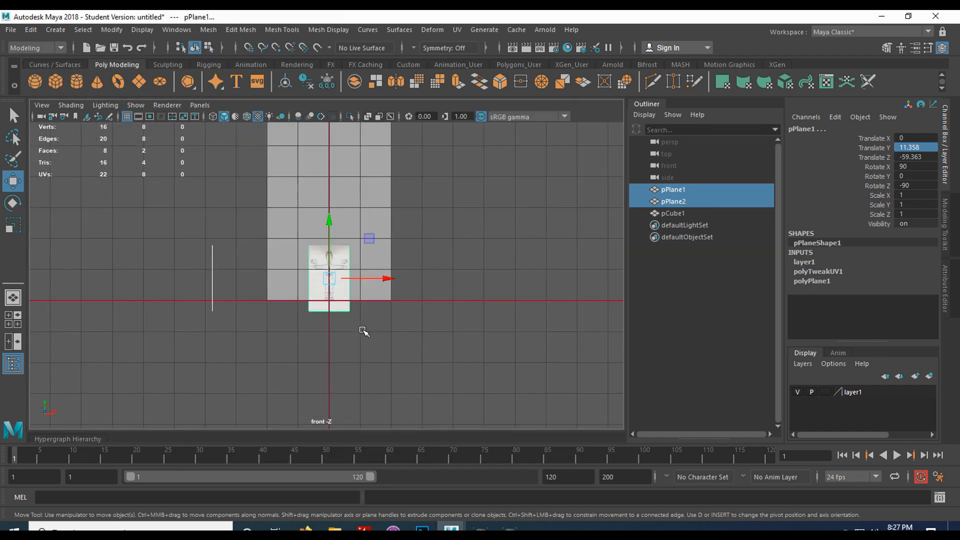
pyautogui.keyDown('alt'); pyautogui.moveTo(440, 247); pyautogui.dragTo(449, 272, button='middle'); pyautogui.keyUp('alt')
pyautogui.scroll(2, 437, 314)
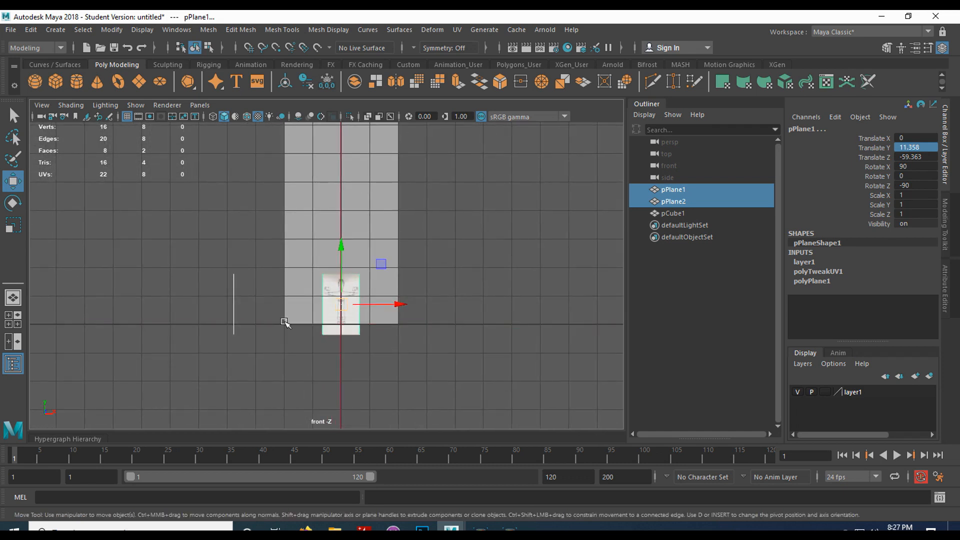
pyautogui.press('r')
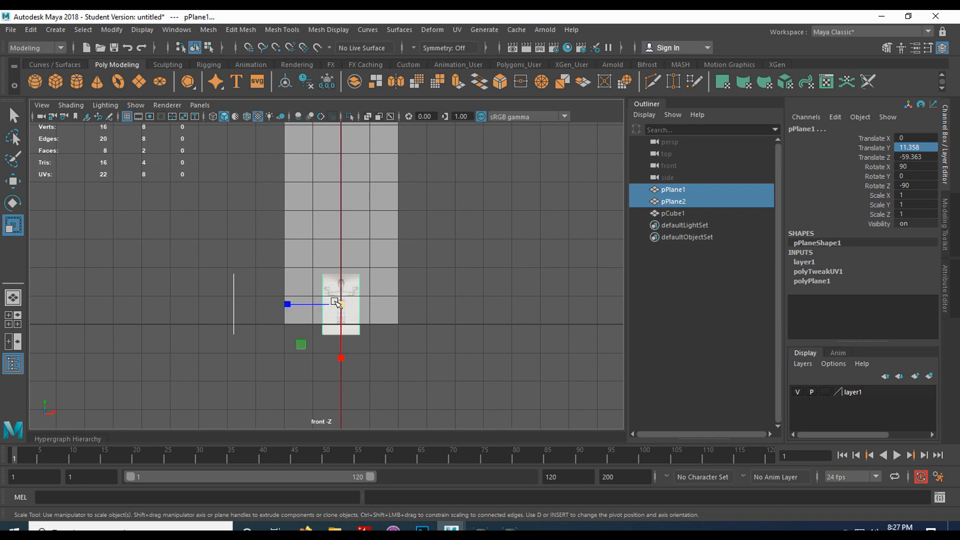
pyautogui.moveTo(339, 304); pyautogui.dragTo(483, 222)
pyautogui.scroll(-5, 482, 222)
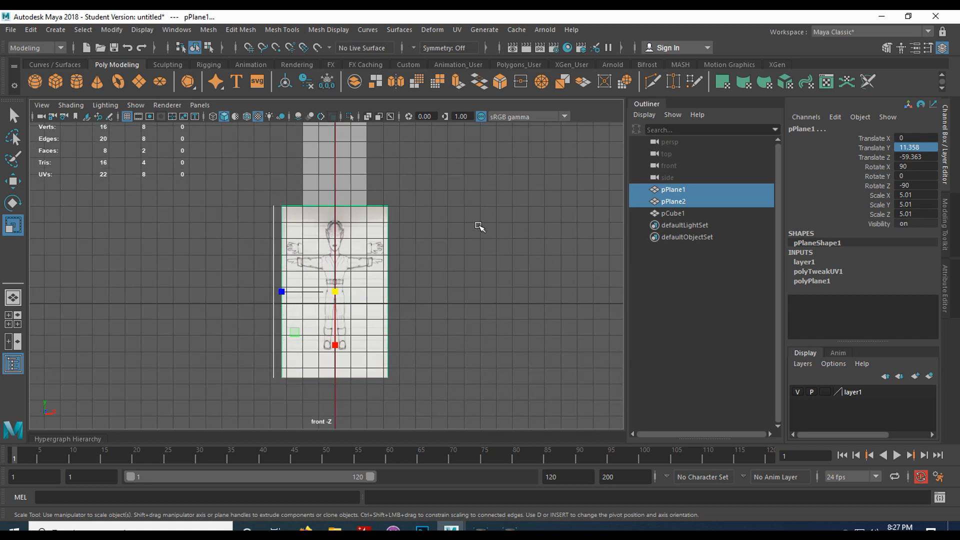
pyautogui.scroll(2, 427, 280)
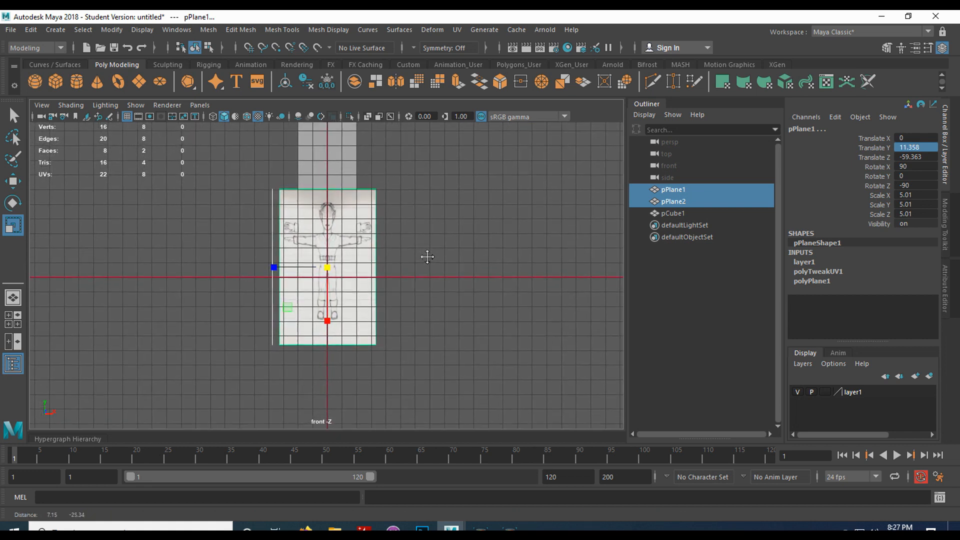
# Step: Move both planes up along Y to about 56.19 so the front figure's feet rest on the ground line
pyautogui.press('w')
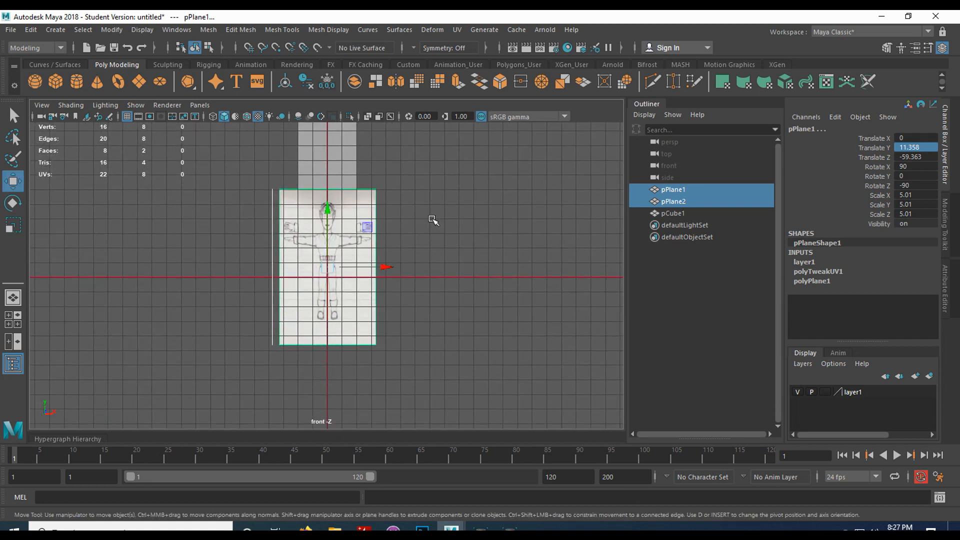
pyautogui.keyDown('alt'); pyautogui.moveTo(433, 218); pyautogui.dragTo(427, 260, button='middle'); pyautogui.keyUp('alt')
pyautogui.moveTo(323, 252); pyautogui.dragTo(324, 212)
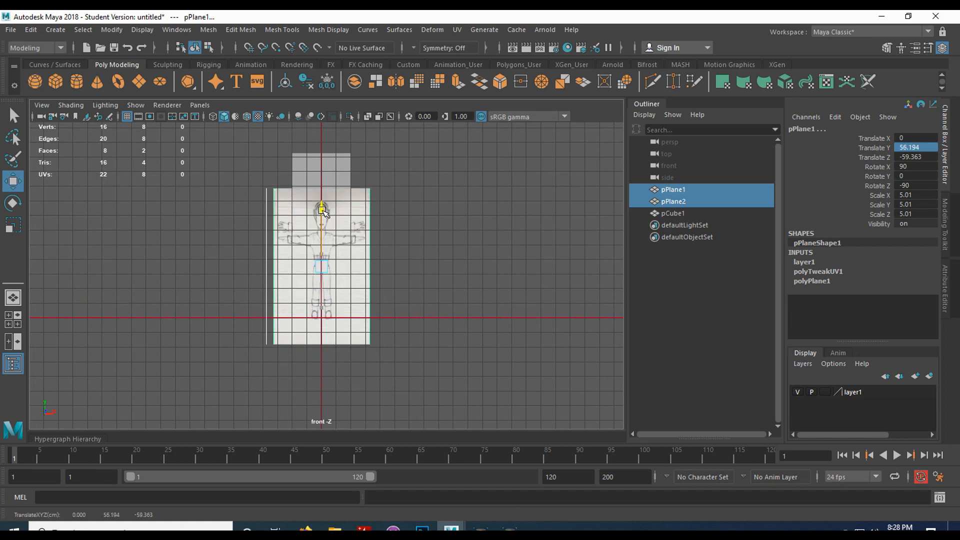
pyautogui.scroll(5, 411, 242)
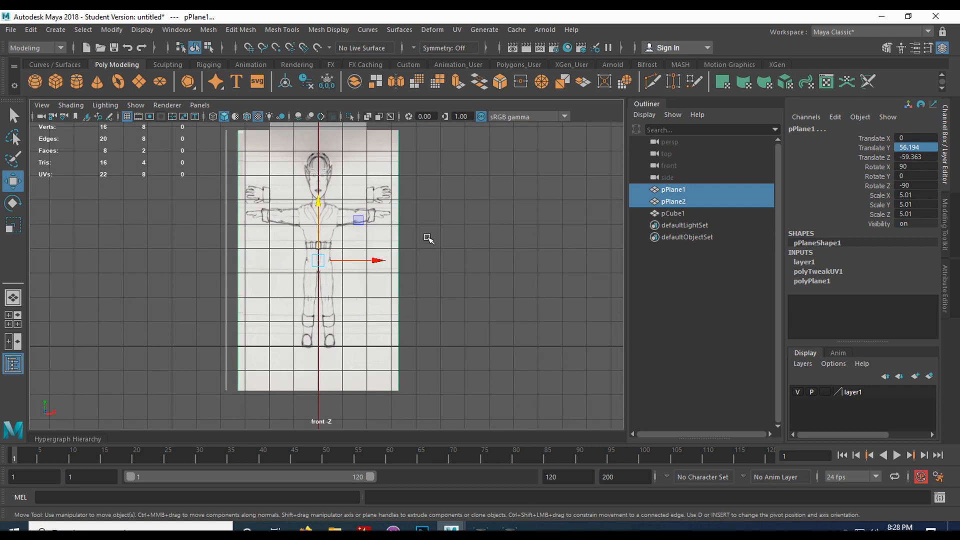
# Step: In the perspective view, move only the front reference plane back along Z to about -162.8
pyautogui.press('space')
pyautogui.press('space')
pyautogui.keyDown('alt'); pyautogui.moveTo(453, 301); pyautogui.dragTo(363, 216); pyautogui.keyUp('alt')
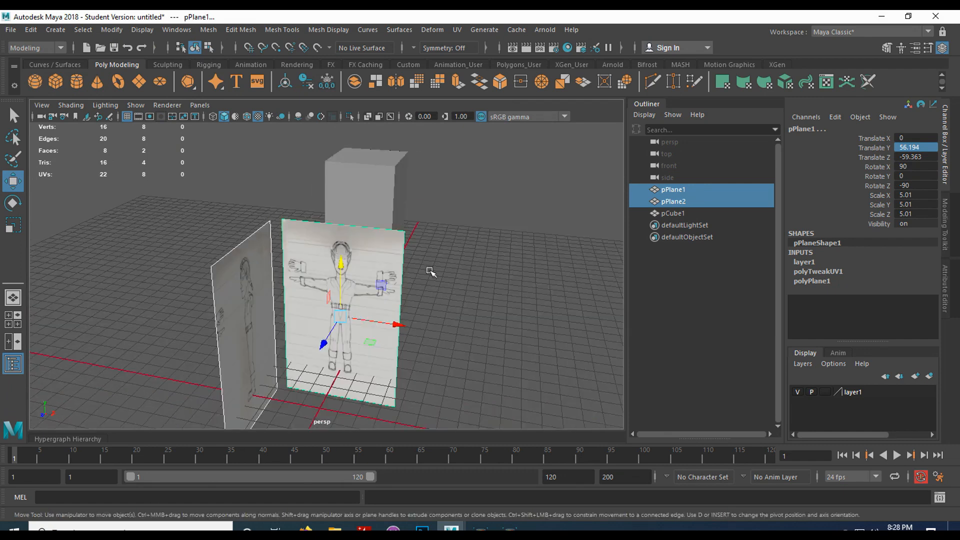
pyautogui.keyDown('alt'); pyautogui.moveTo(467, 288); pyautogui.dragTo(435, 281); pyautogui.keyUp('alt')
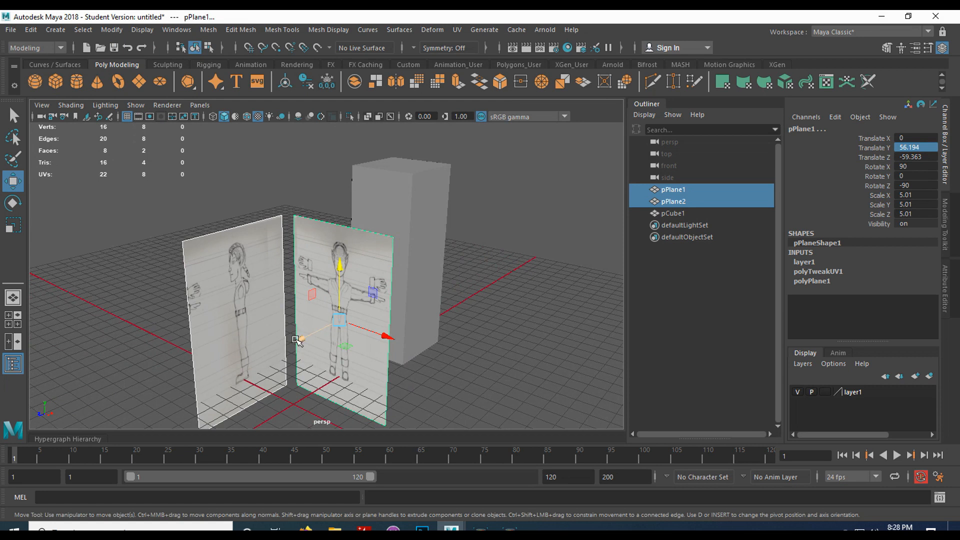
pyautogui.click(314, 253)
pyautogui.moveTo(301, 339); pyautogui.dragTo(370, 320)
# Step: Move the side reference plane outward along negative X and shift the cube to about -157.4 in X
pyautogui.click(241, 336)
pyautogui.moveTo(280, 337); pyautogui.dragTo(219, 322)
pyautogui.click(437, 292)
pyautogui.moveTo(456, 271); pyautogui.dragTo(317, 265)
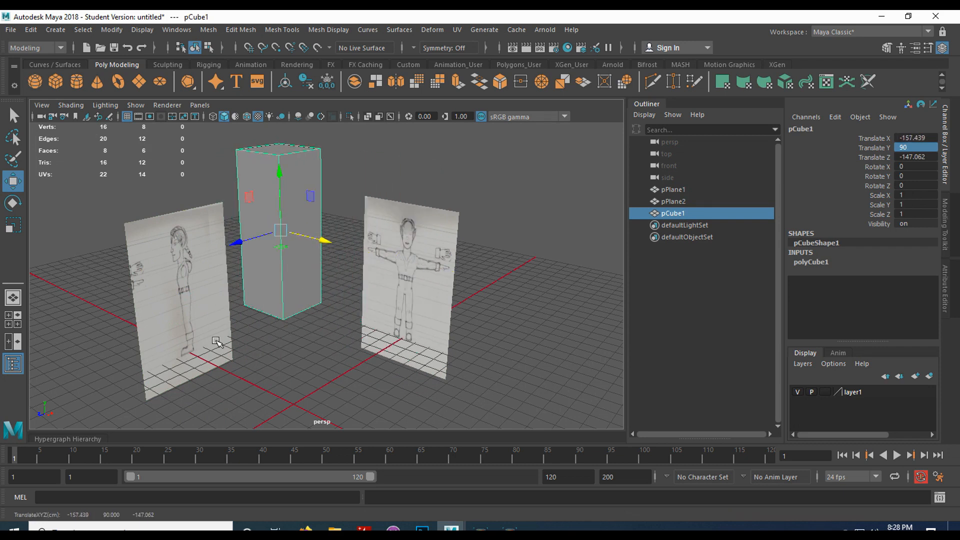
# Step: Select both reference planes and set their display layer to the Reference display type
pyautogui.click(245, 364)
pyautogui.click(198, 340)
pyautogui.keyDown('shift'); pyautogui.click(400, 288); pyautogui.keyUp('shift')
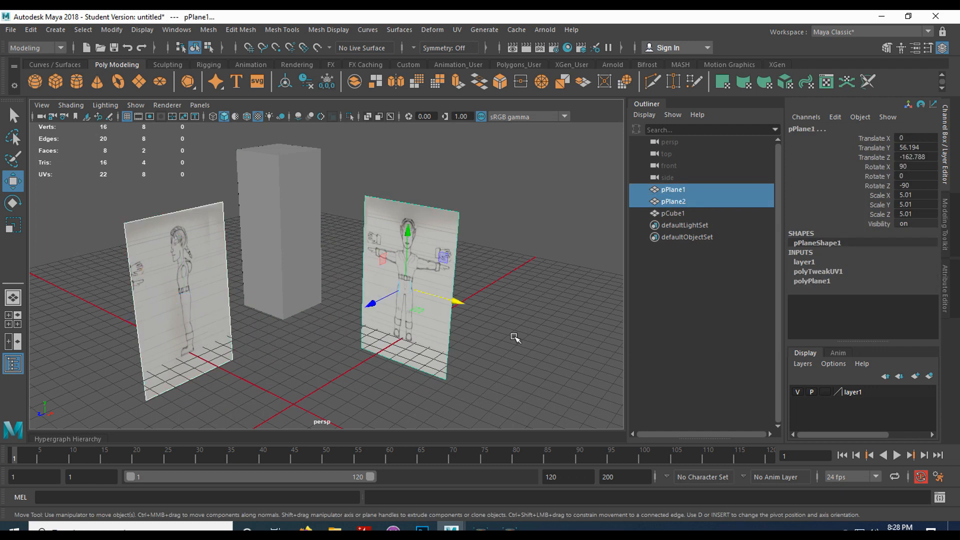
pyautogui.click(824, 392)
pyautogui.click(824, 392)
# Step: Try to rename the planes' display layer as ImagePlane
pyautogui.doubleClick(855, 391)
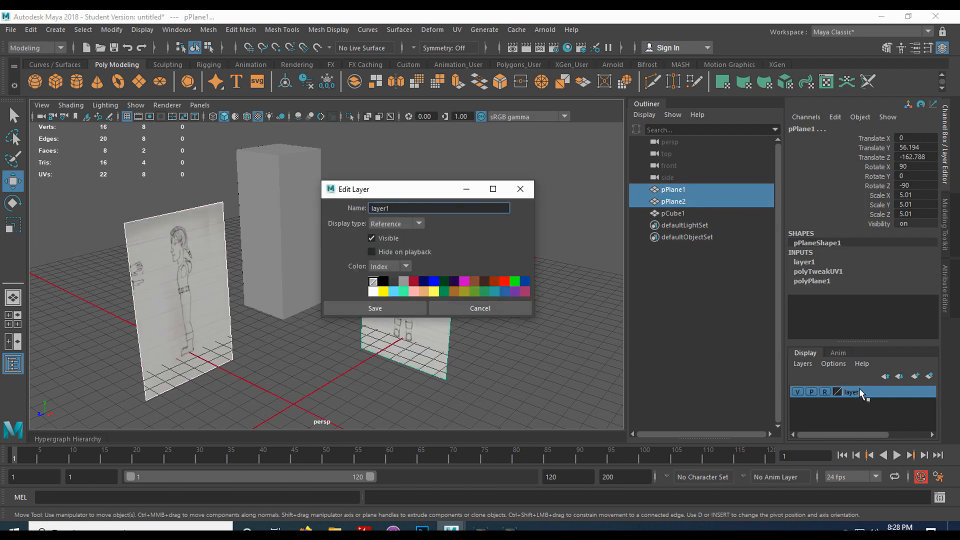
pyautogui.moveTo(432, 209); pyautogui.dragTo(302, 215)
pyautogui.write('ImagePlane')
pyautogui.press('Return')
pyautogui.click(367, 313)
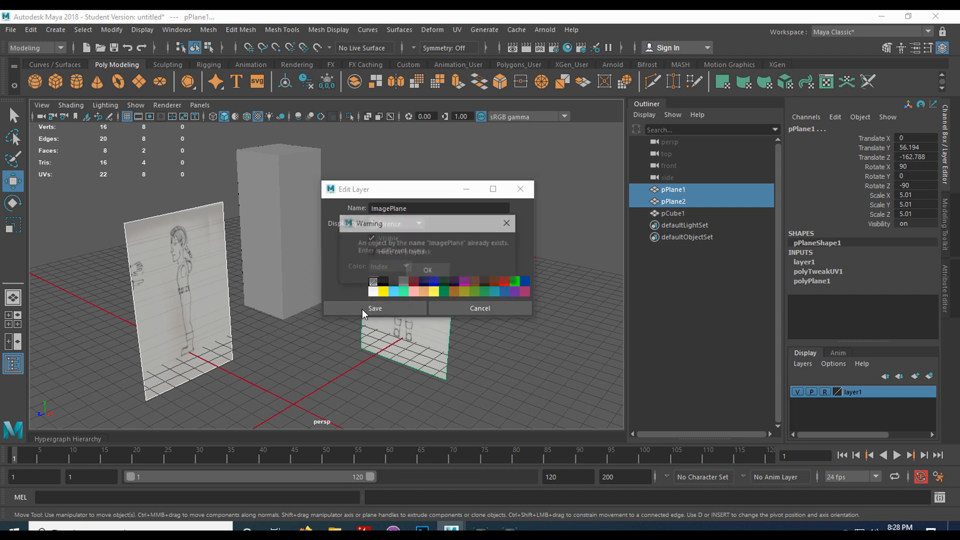
pyautogui.click(427, 270)
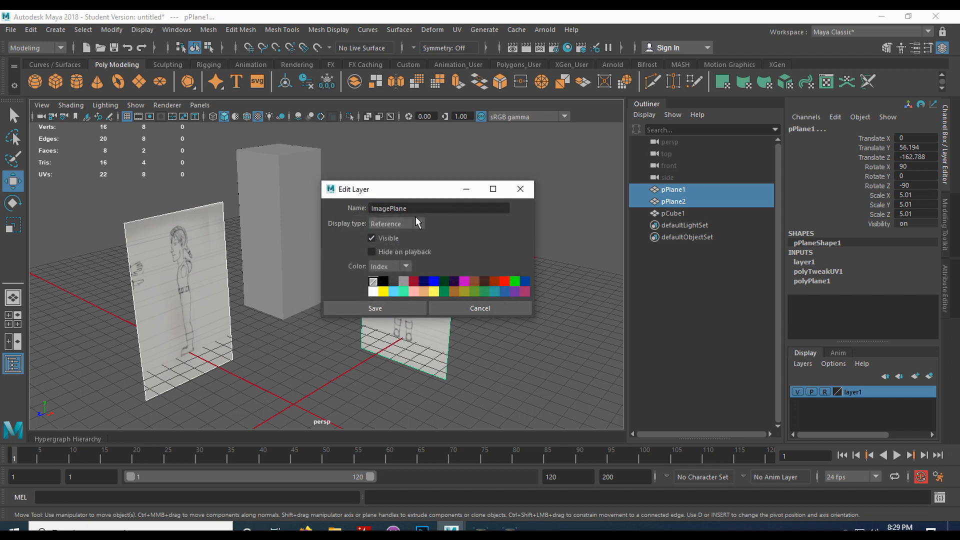
# Step: Shorten the display layer's name to Image and save the layer settings
pyautogui.click(419, 210)
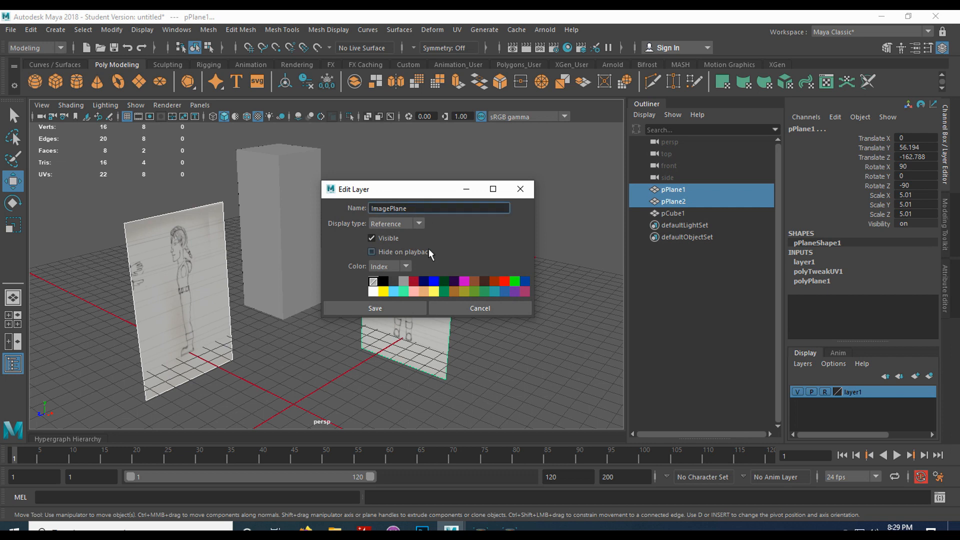
pyautogui.press('BackSpace')
pyautogui.click(391, 307)
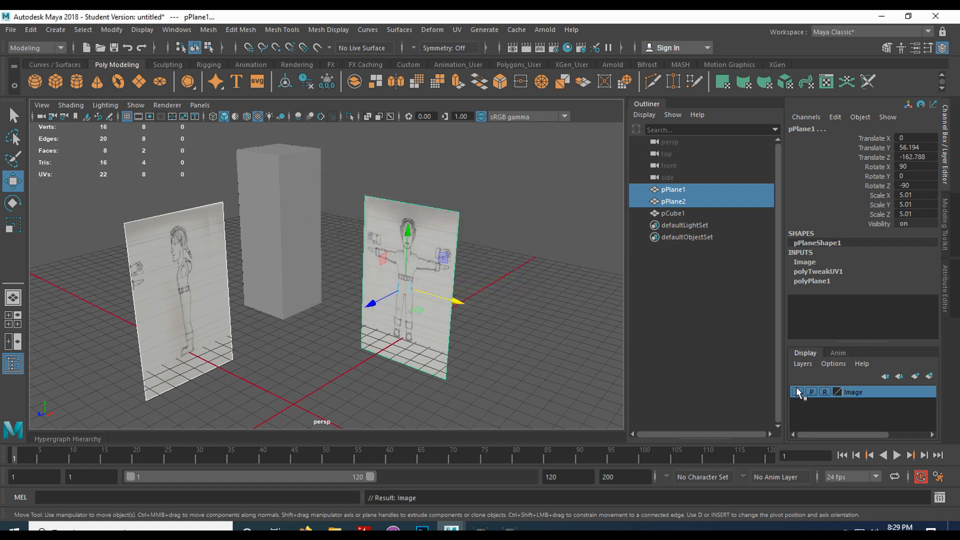
# Step: Deselect the planes and save the scene as ElfDude_00 in Maya Binary format inside the Classes folder, accepting the student version notice
pyautogui.click(298, 317)
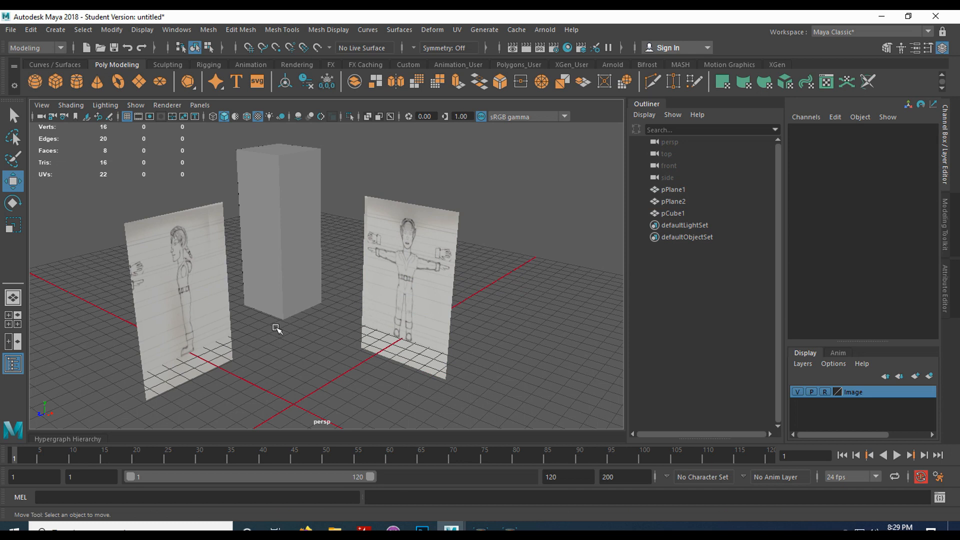
pyautogui.click(10, 29)
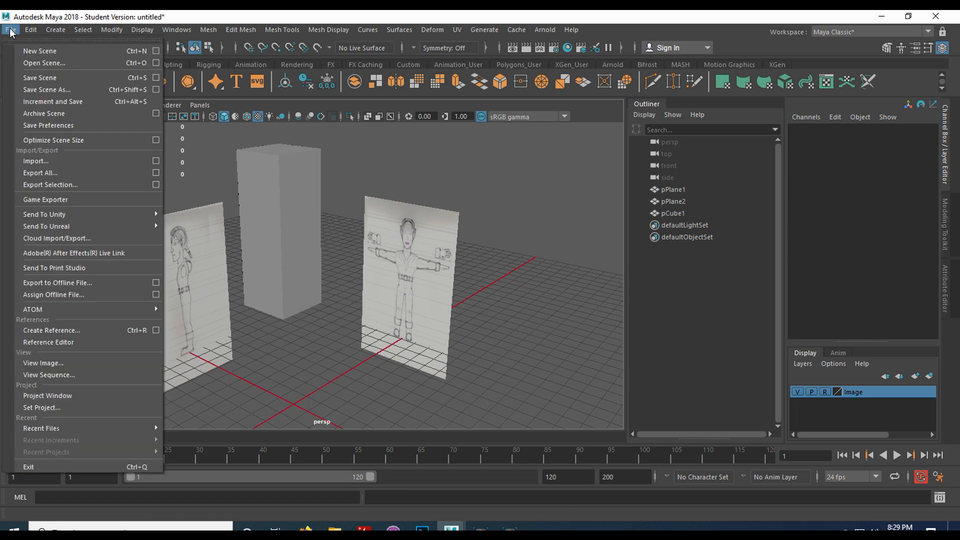
pyautogui.click(72, 89)
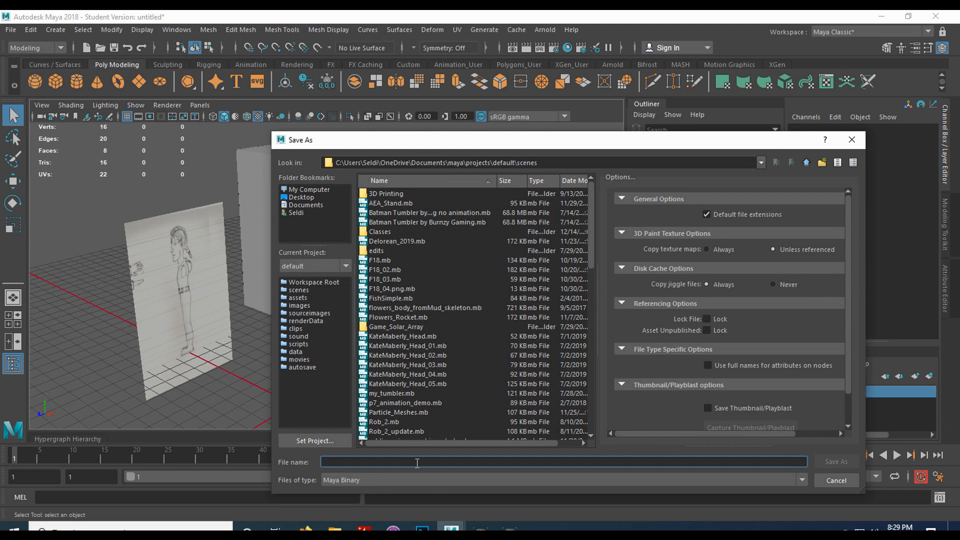
pyautogui.write('ElfDude_00')
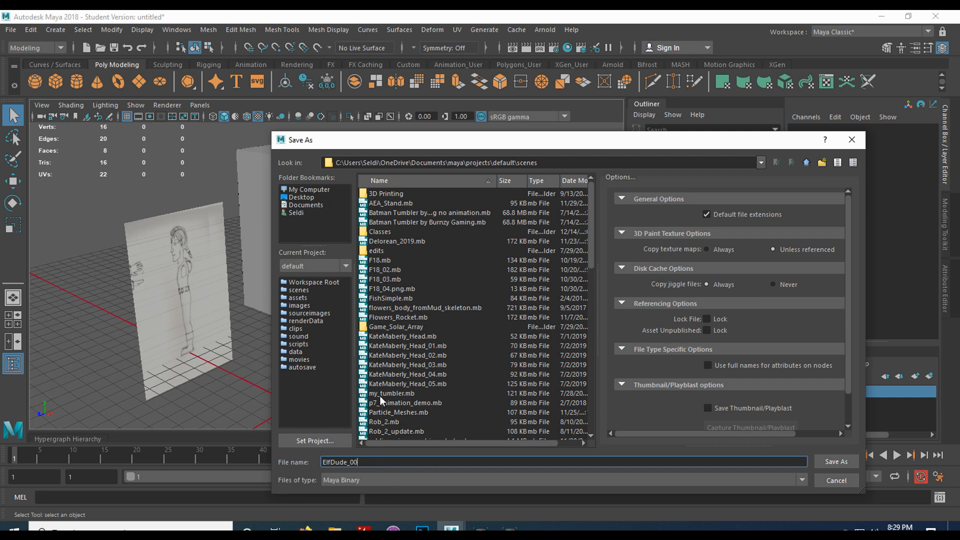
pyautogui.doubleClick(376, 233)
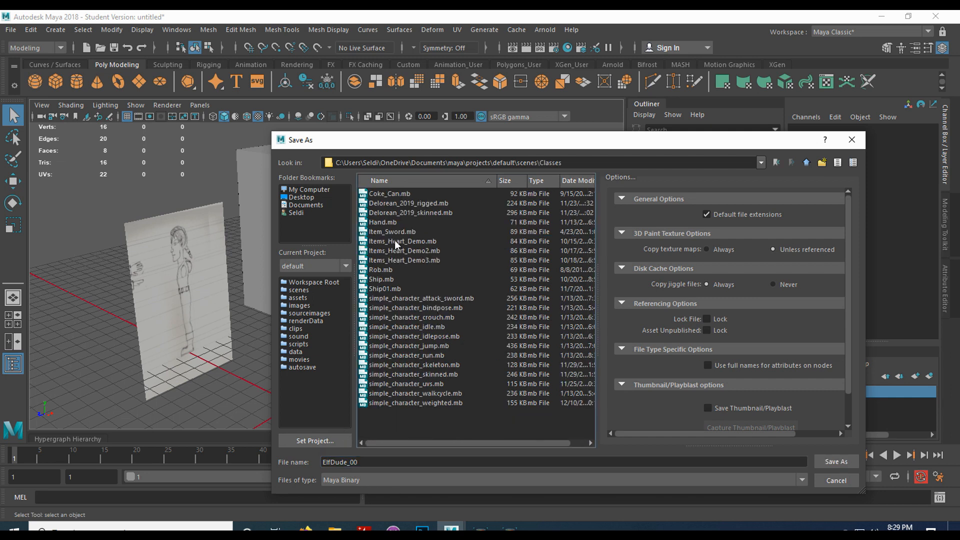
pyautogui.click(827, 462)
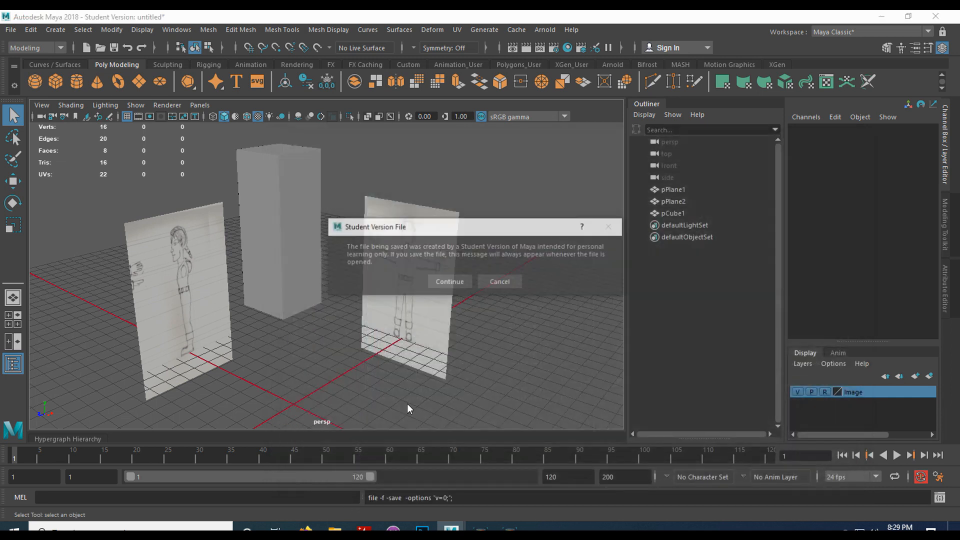
pyautogui.click(436, 283)
pyautogui.press('w')
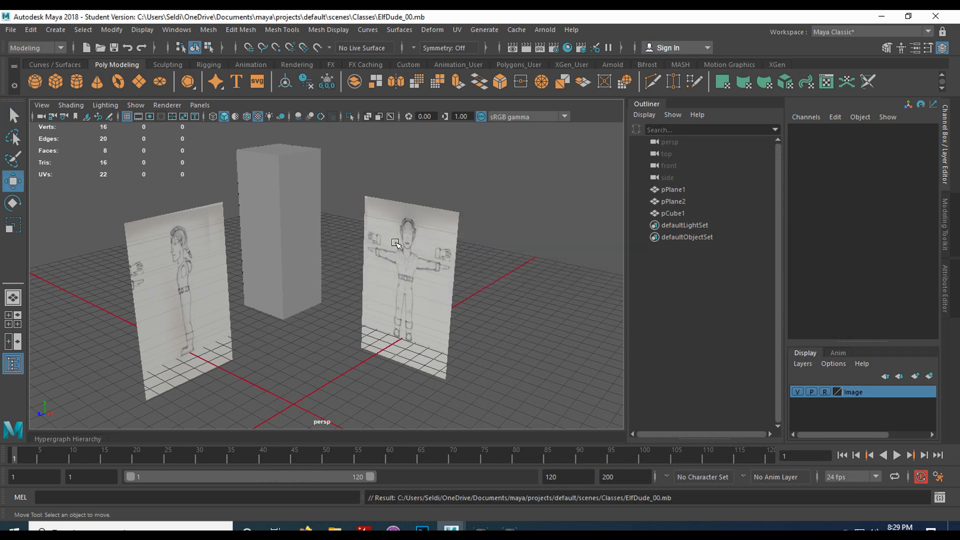